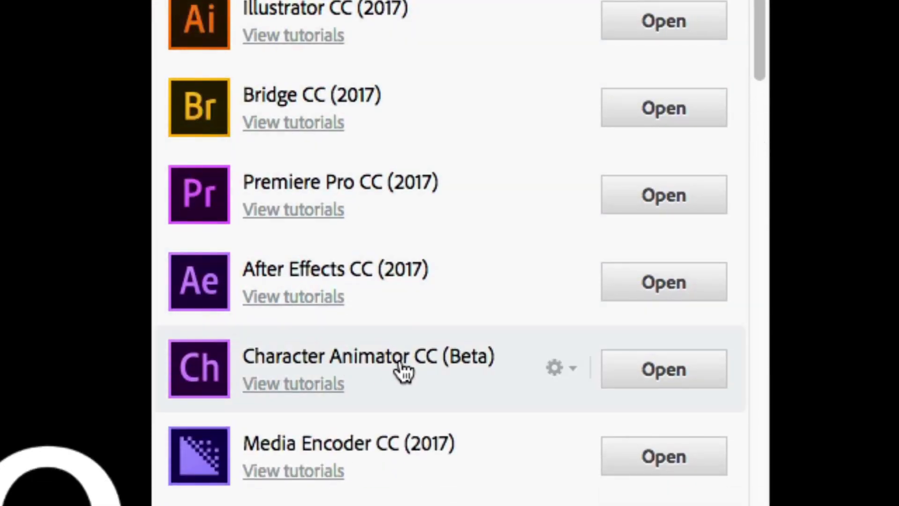
Step: Launch Character Animator CC (Beta) and create a puppet from the Chloe (Illustrator) template
click(634, 379)
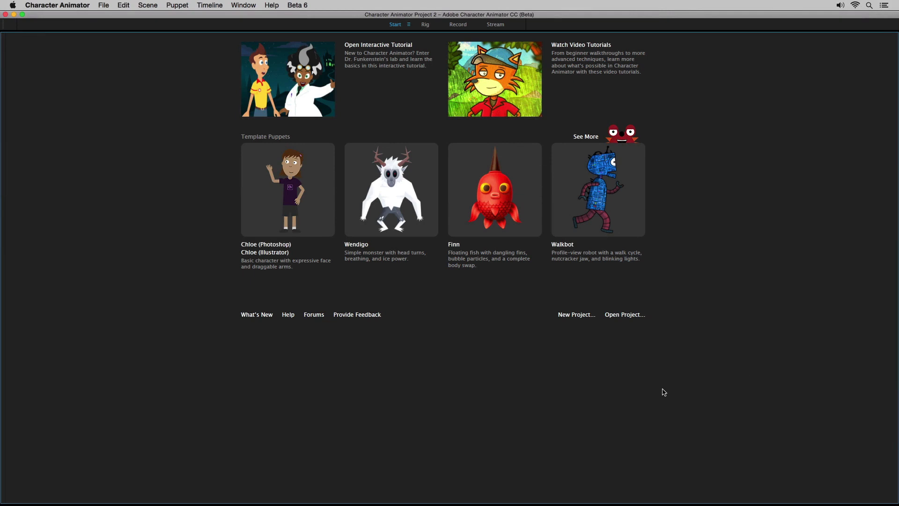
click(286, 253)
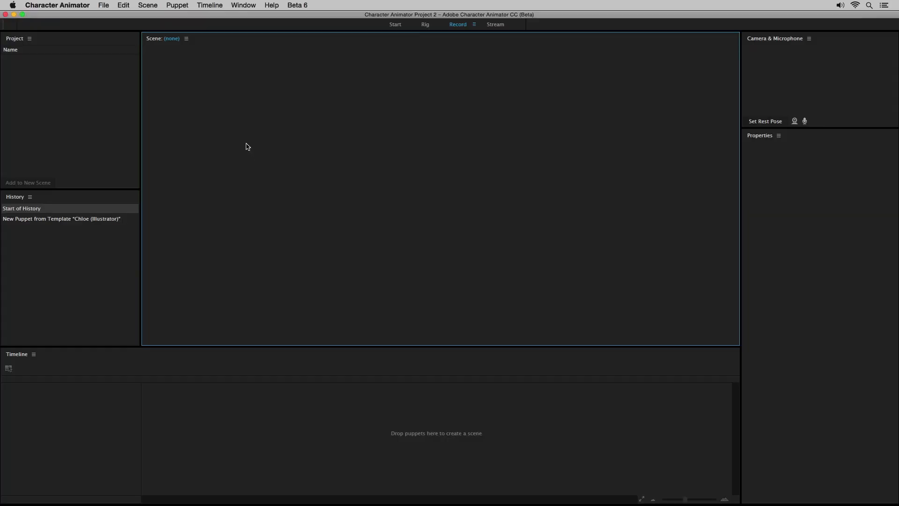
Step: Import StickPuppet.ai from the CharacterAnimator folder and open the StickPuppet puppet in the Rig workspace
click(110, 5)
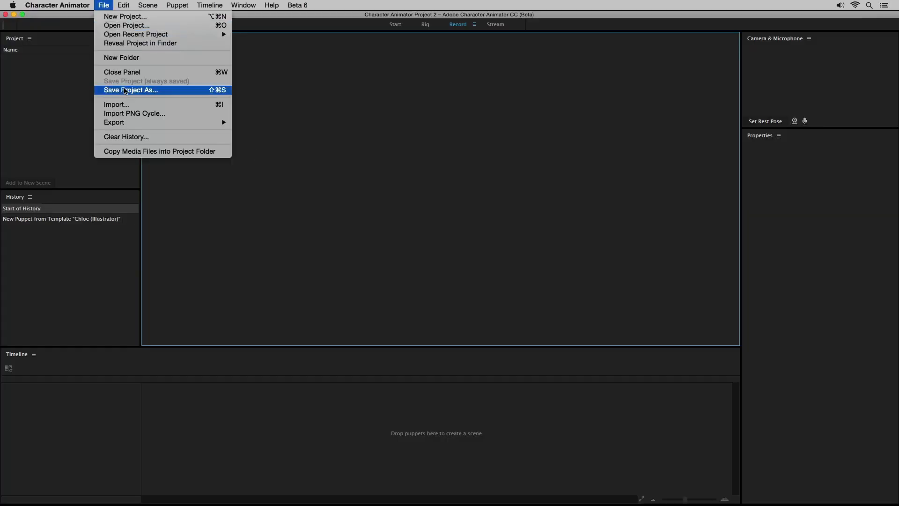
click(131, 107)
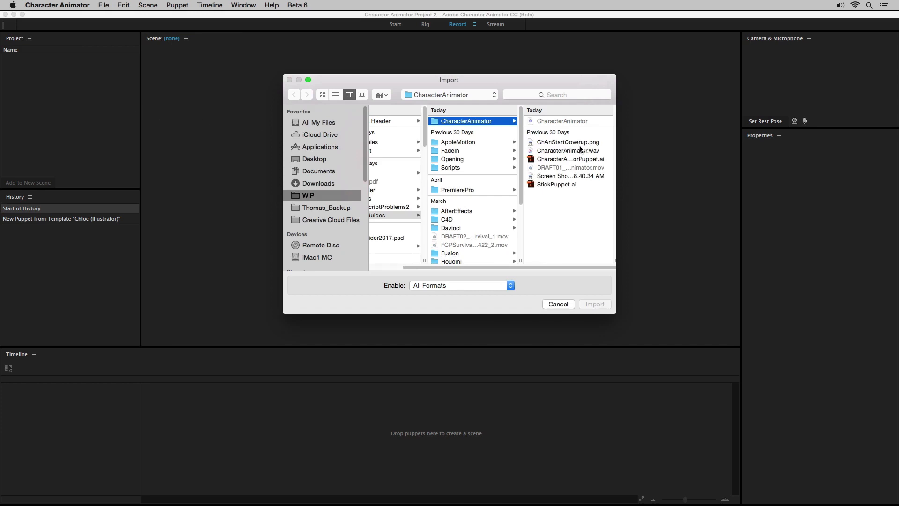
click(578, 183)
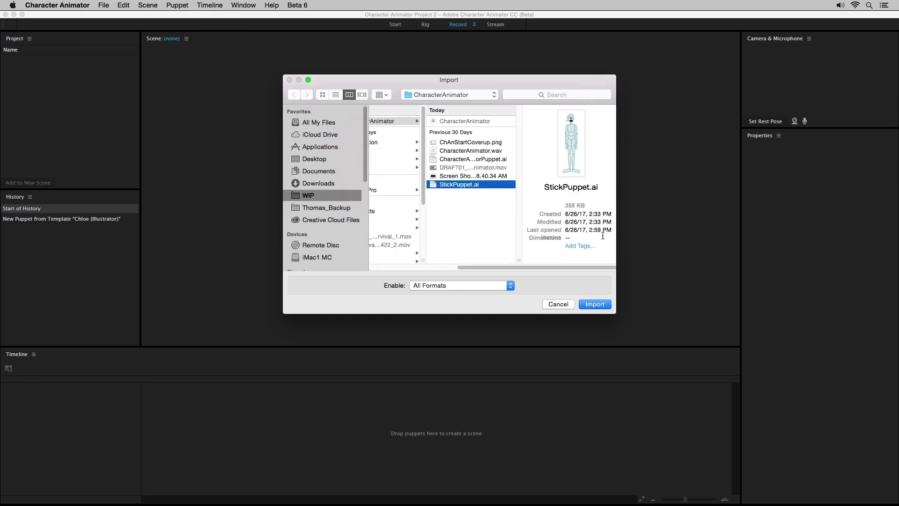
click(608, 304)
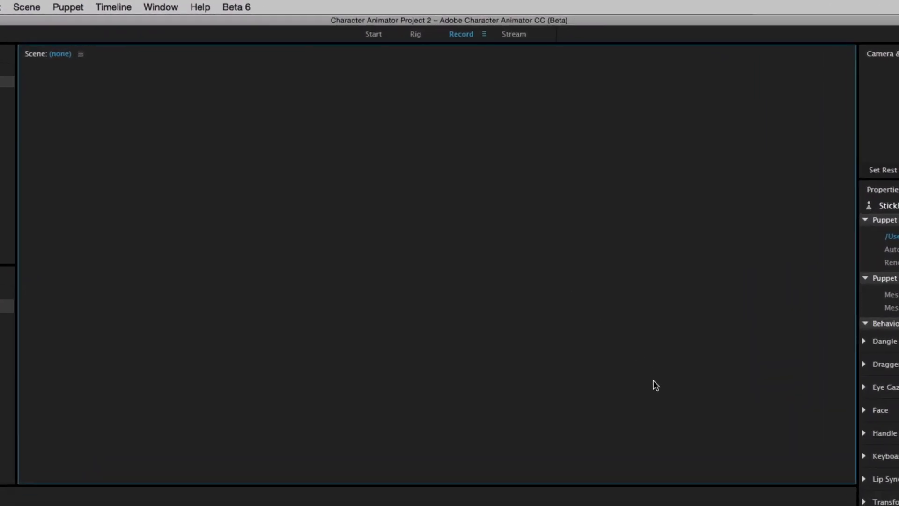
click(413, 36)
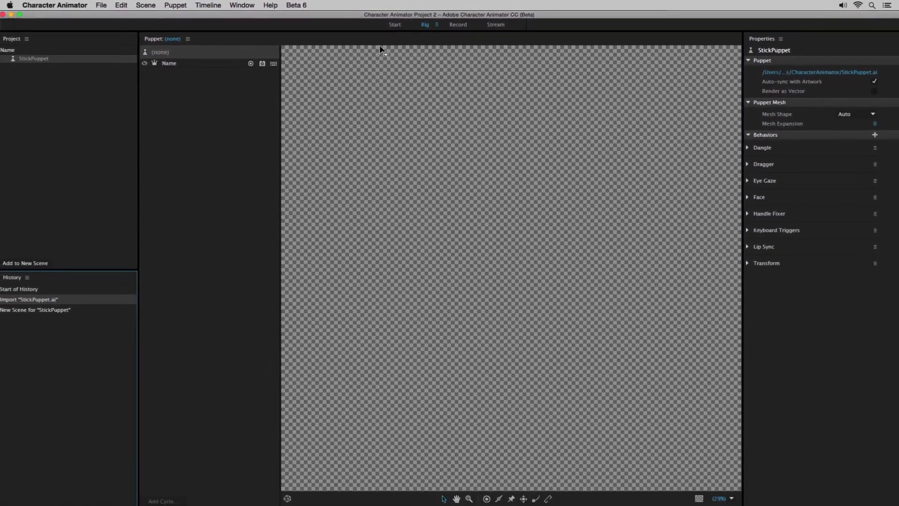
click(19, 59)
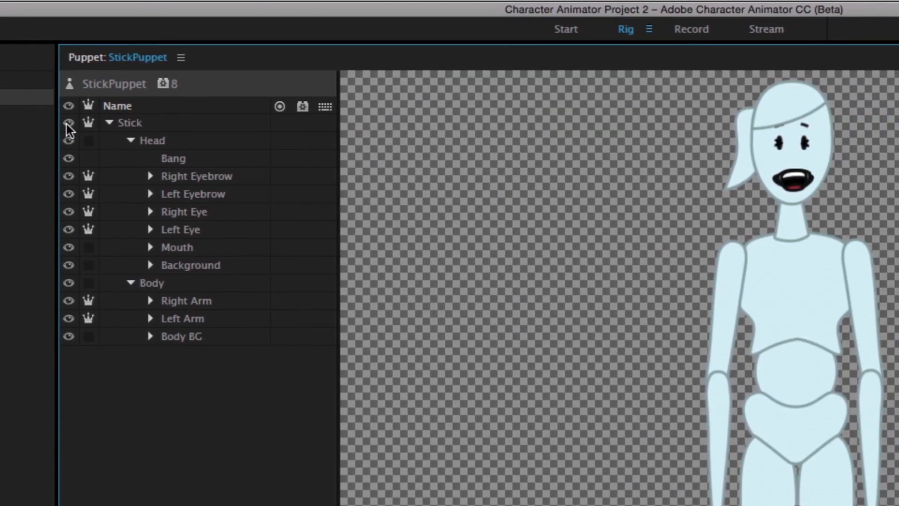
Step: Hide and show the Stick and Head layers again, and enable and disable Warp Independently for the Head layer
click(66, 125)
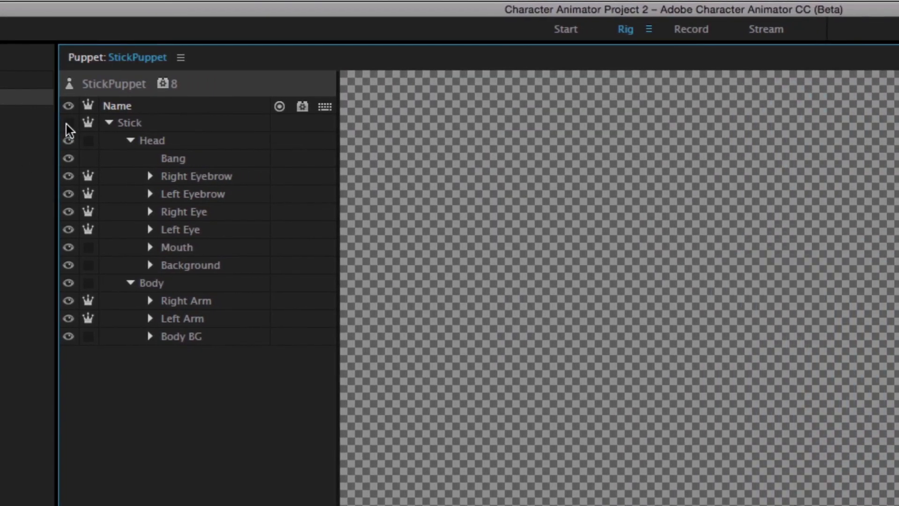
click(66, 125)
click(66, 140)
click(66, 142)
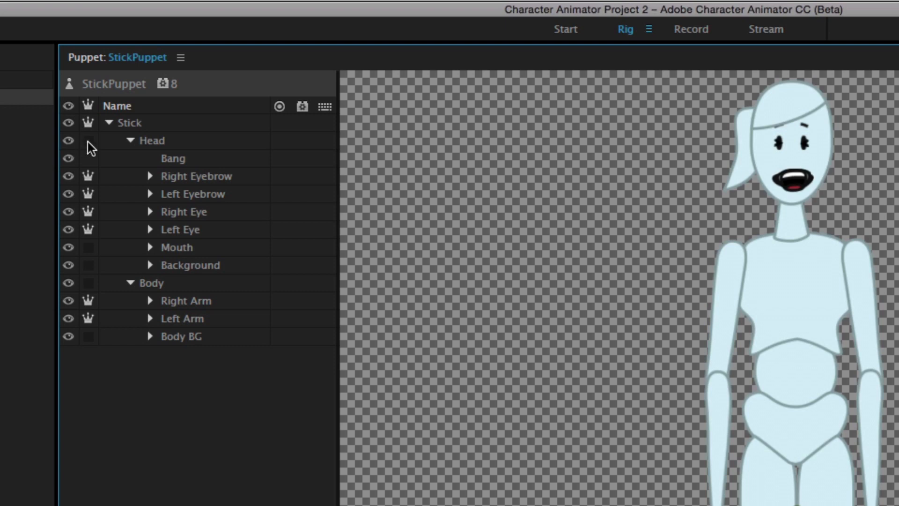
click(88, 142)
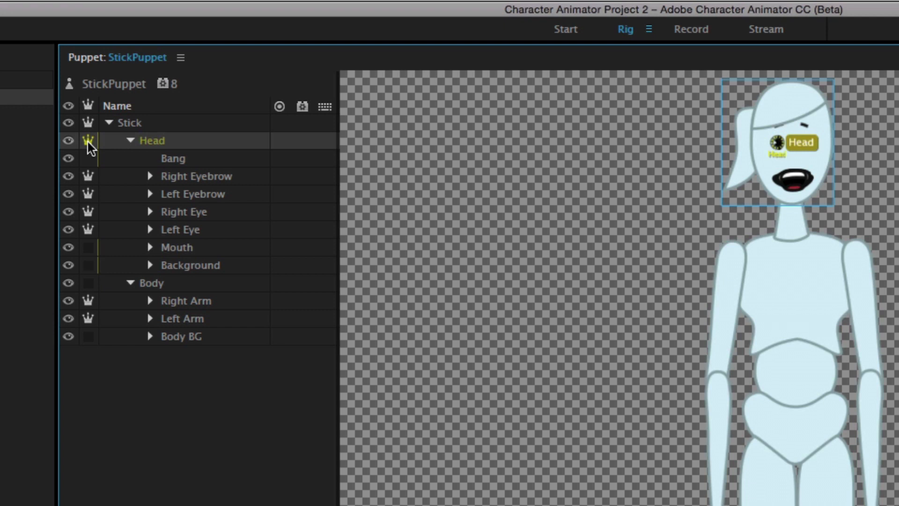
click(88, 142)
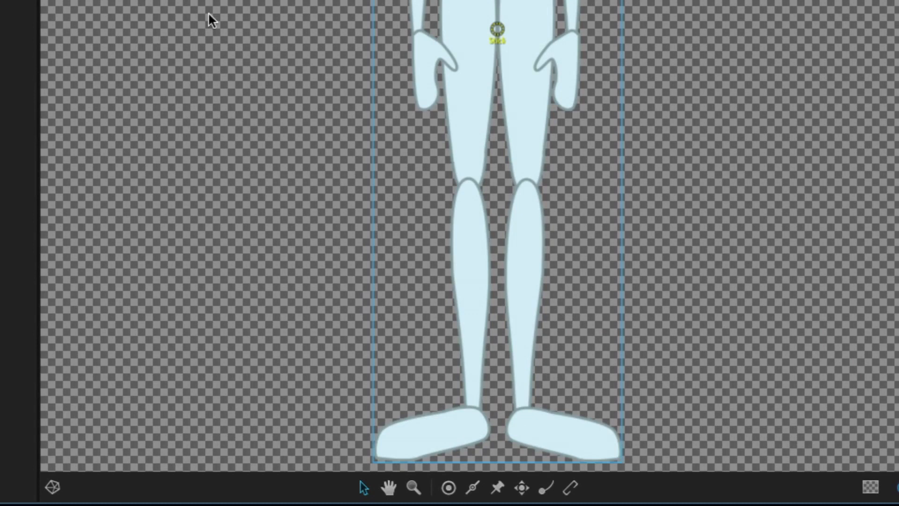
Step: Add a plain handle to the Stick layer between the puppet's feet
click(451, 488)
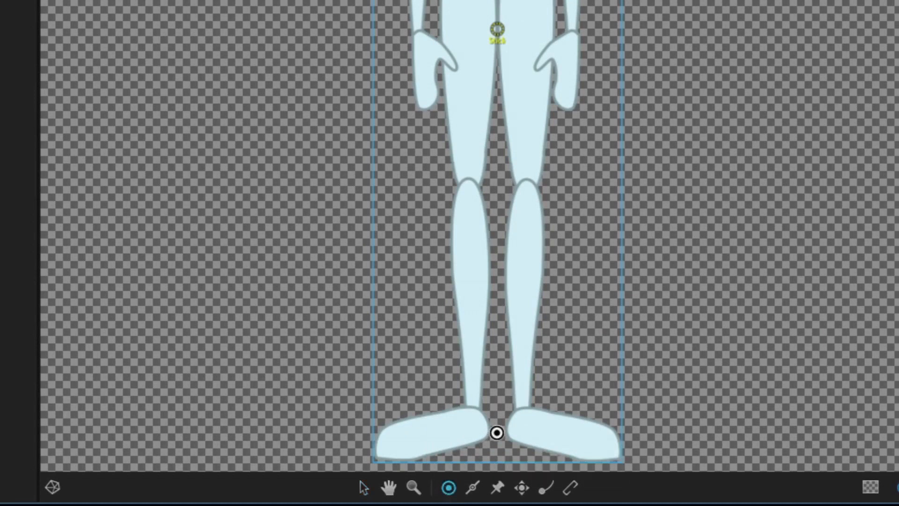
click(496, 432)
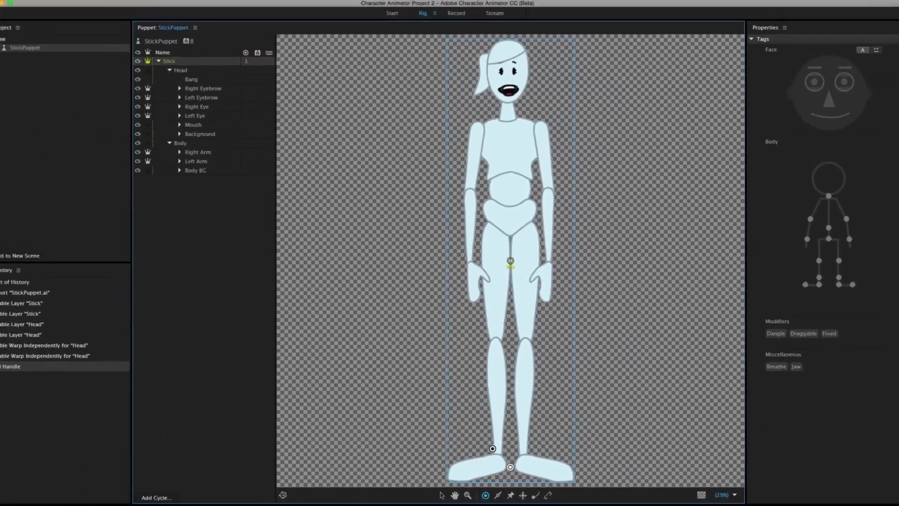
Step: Add sticks along the hand, forearm and upper arm of the Right Arm layer with the Stick tool
click(188, 156)
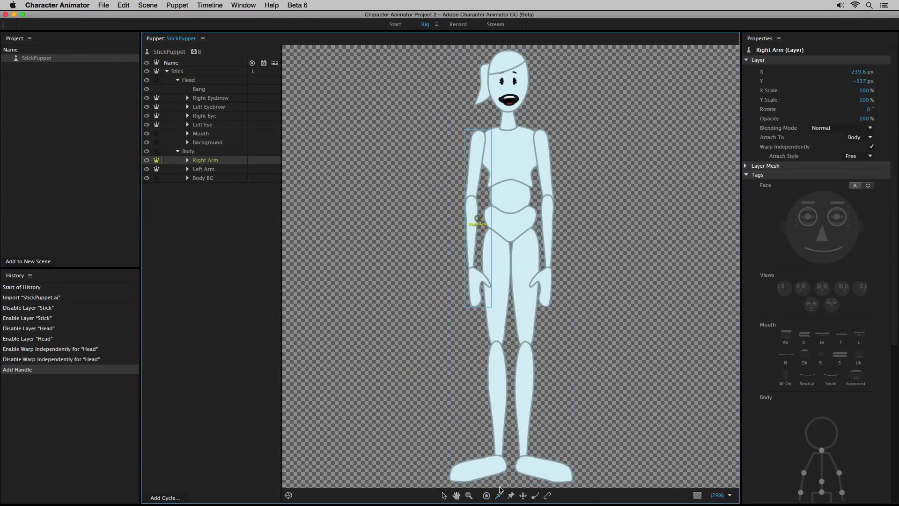
click(500, 490)
drag(473, 300, 471, 196)
drag(472, 193, 476, 145)
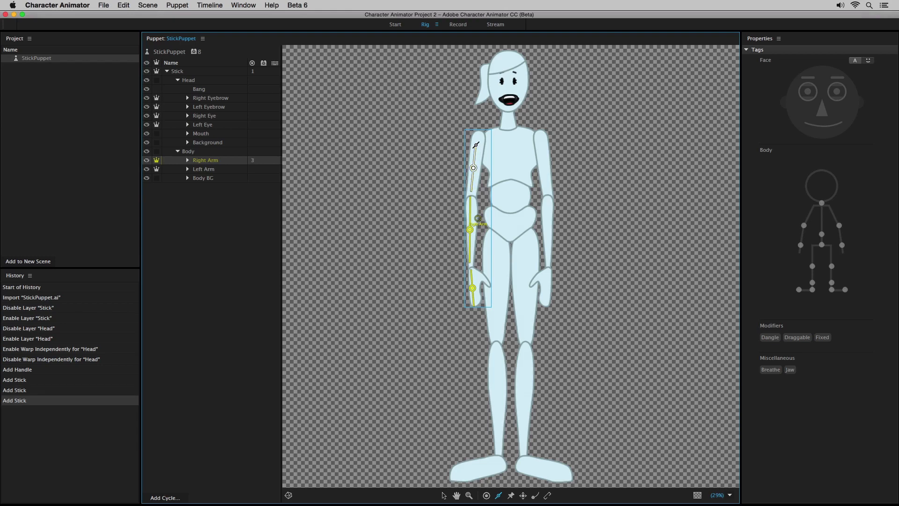
Step: Pin both feet of the Stick layer with Fixed handles
click(179, 72)
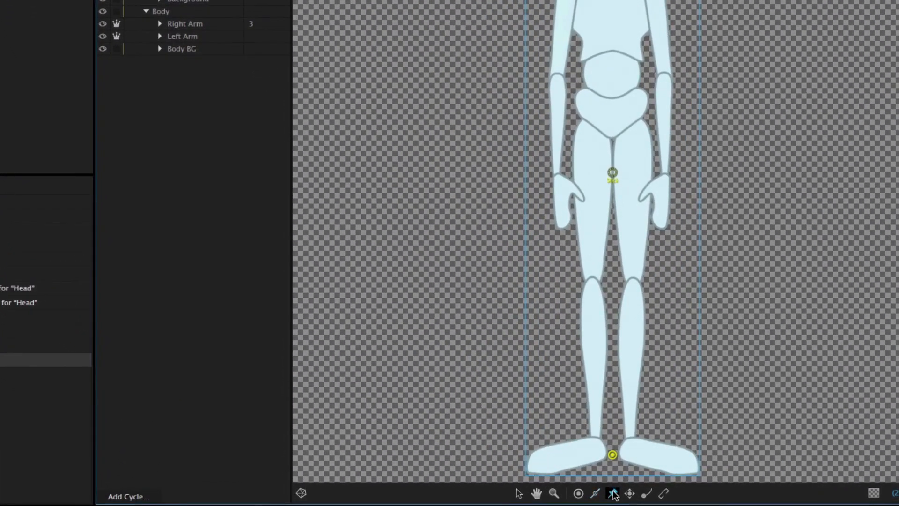
click(606, 492)
click(573, 461)
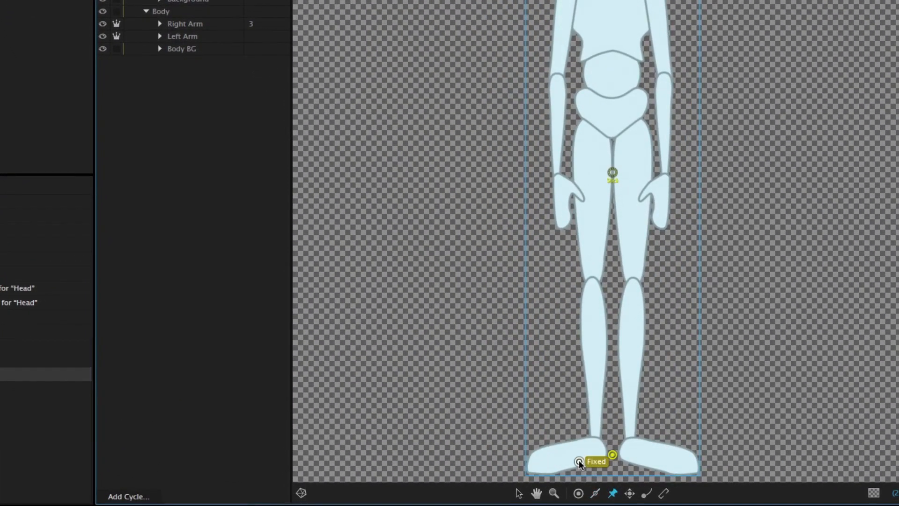
click(651, 464)
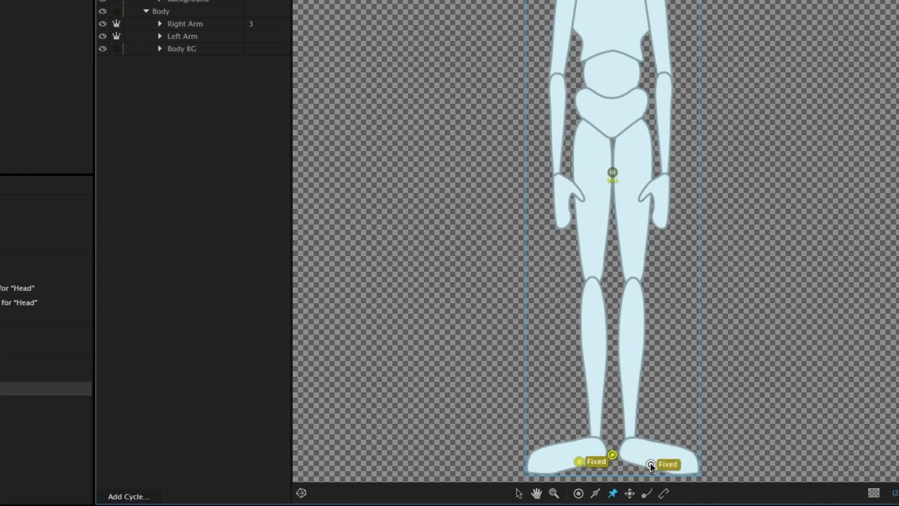
Step: Add a Draggable handle at the wrist of both the Right Arm and Left Arm layers
click(200, 24)
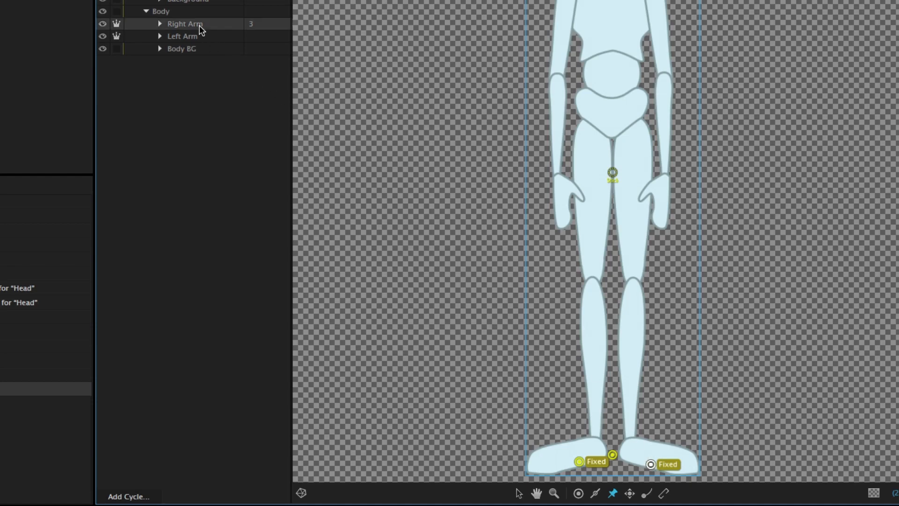
click(631, 495)
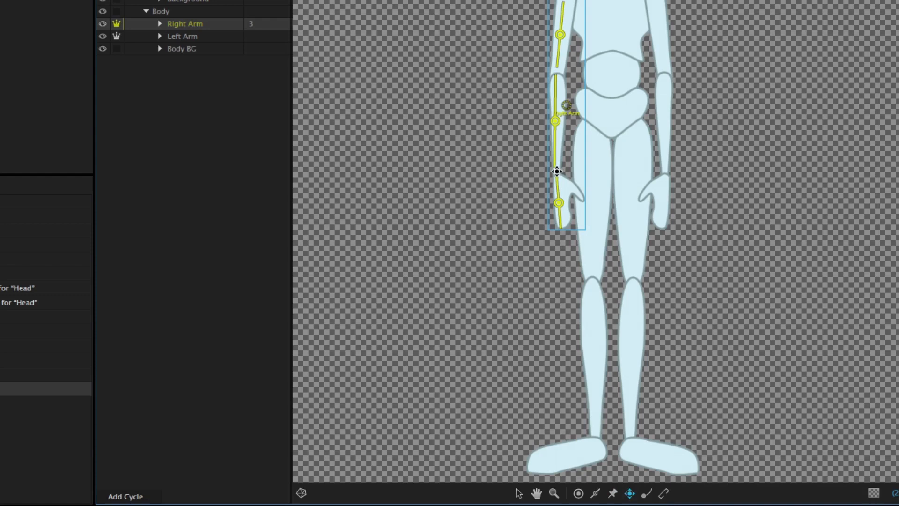
click(557, 172)
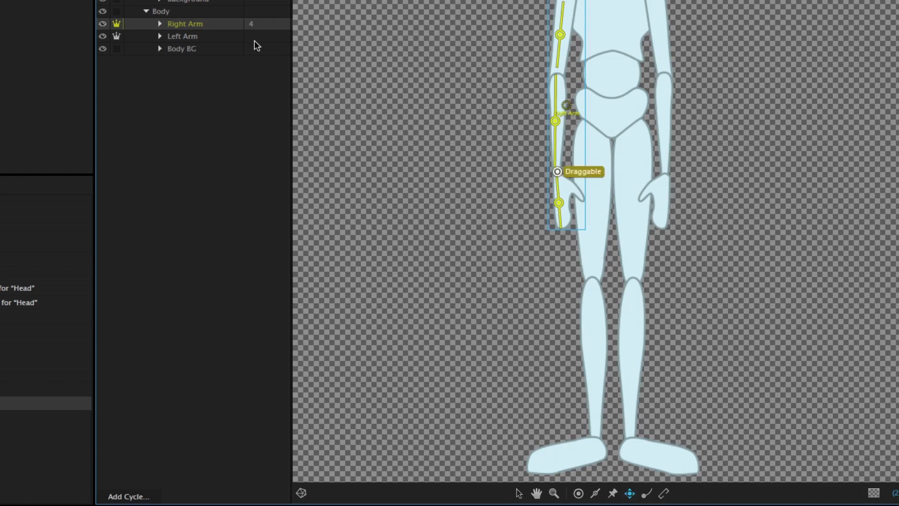
click(192, 37)
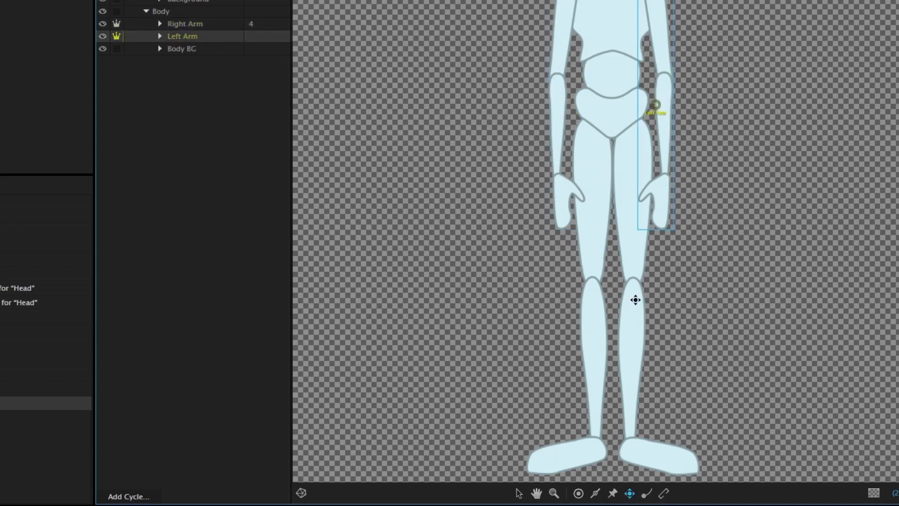
click(665, 174)
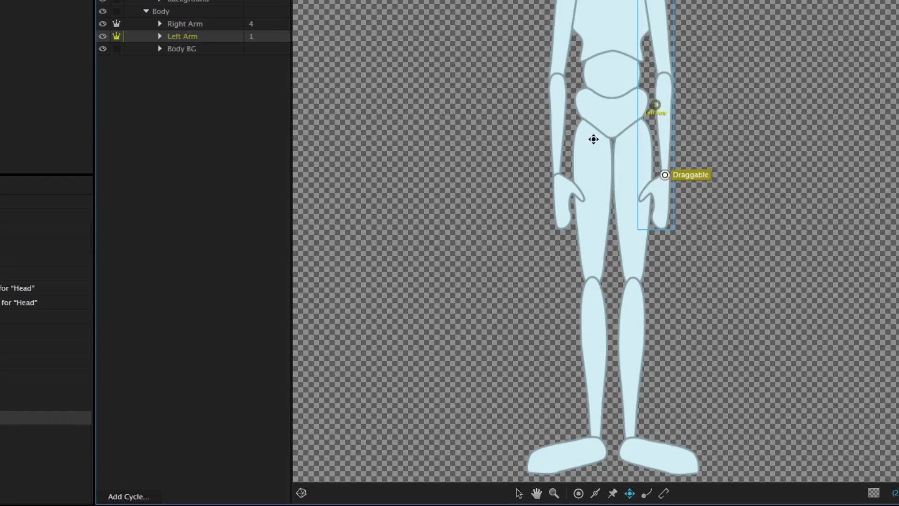
Step: Add a Dangle handle near the tip of the Ponytail layer inside the head's Background group
scroll(163, 3, up, 1)
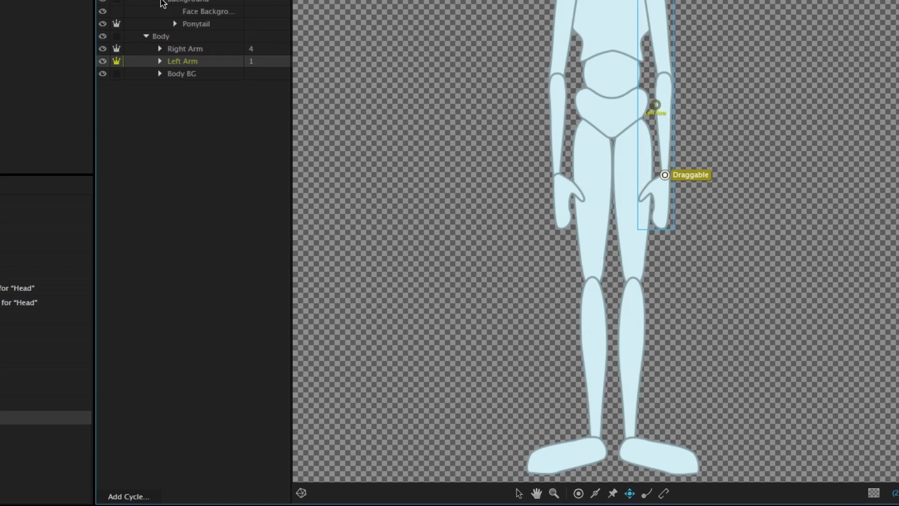
click(190, 24)
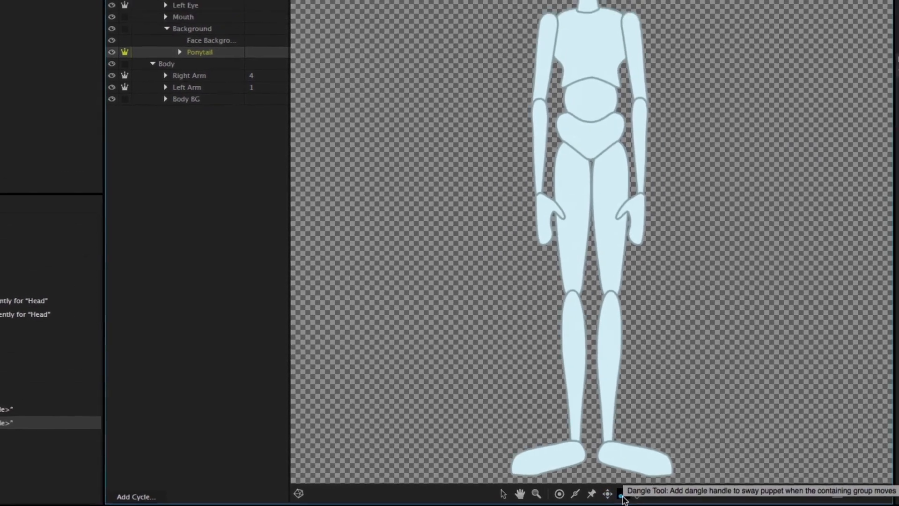
click(644, 495)
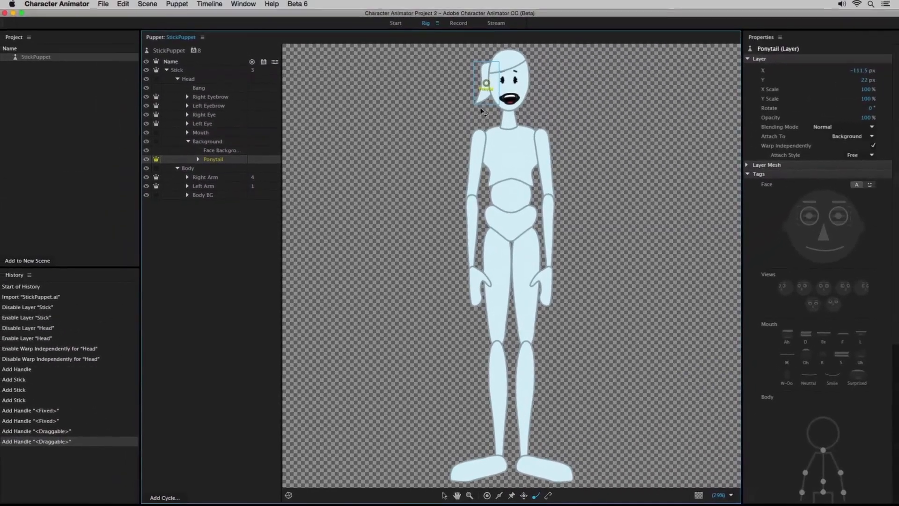
click(479, 103)
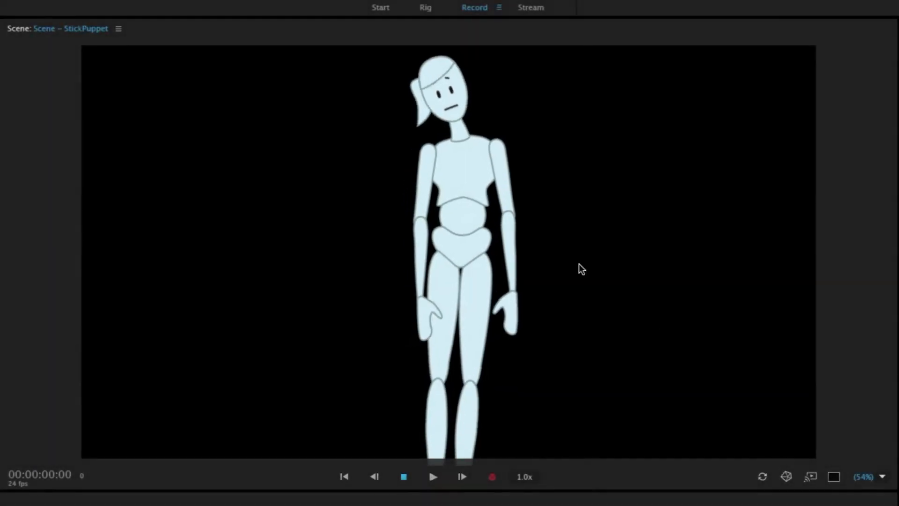
Step: Test the draggable wrist handles by moving the puppet's hands in the StickPuppet scene
drag(489, 305, 411, 290)
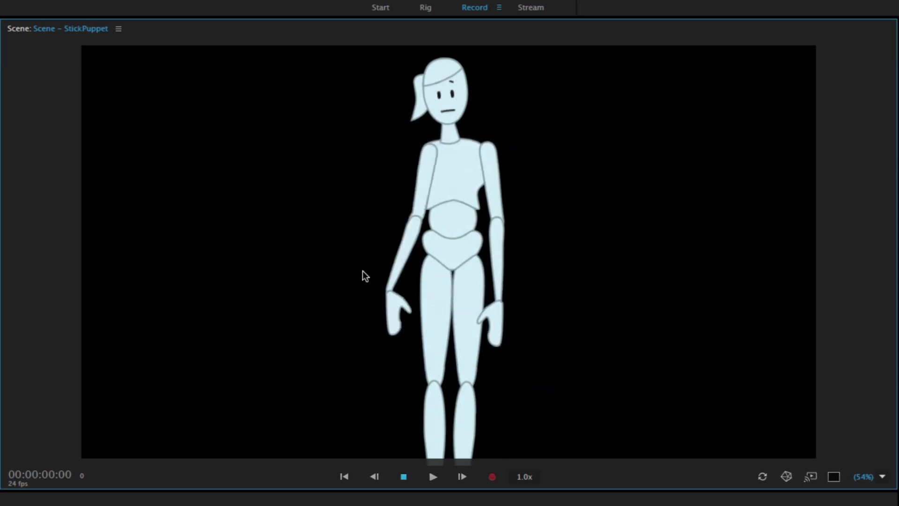
drag(363, 271, 440, 297)
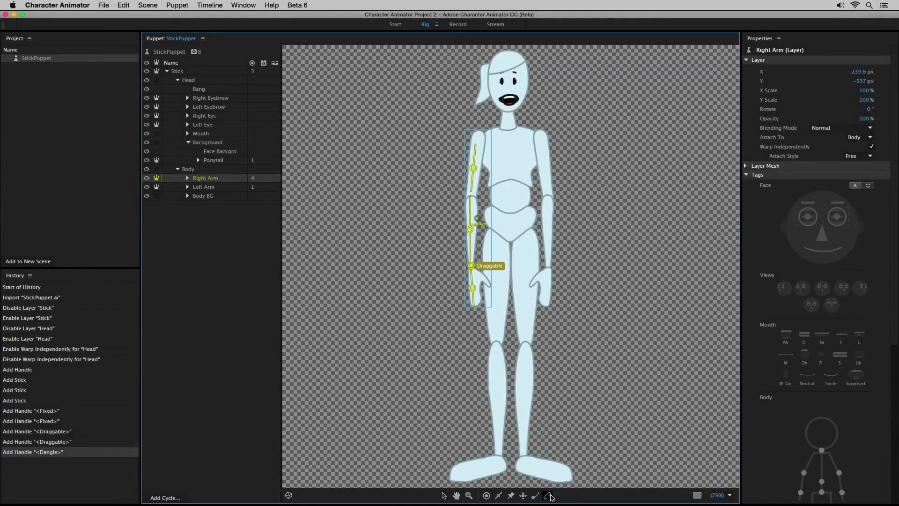
Step: Staple the Right Arm and Left Arm layers to the body at the shoulders
click(549, 496)
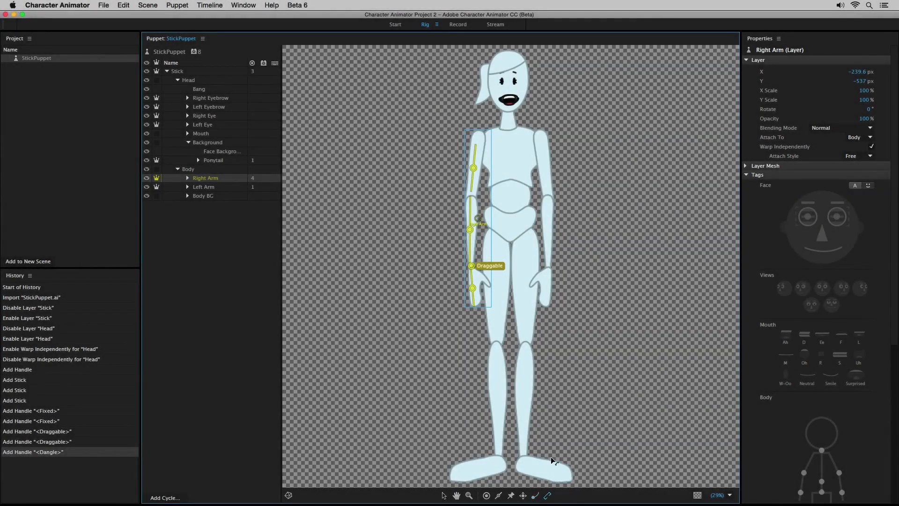
click(478, 141)
click(206, 187)
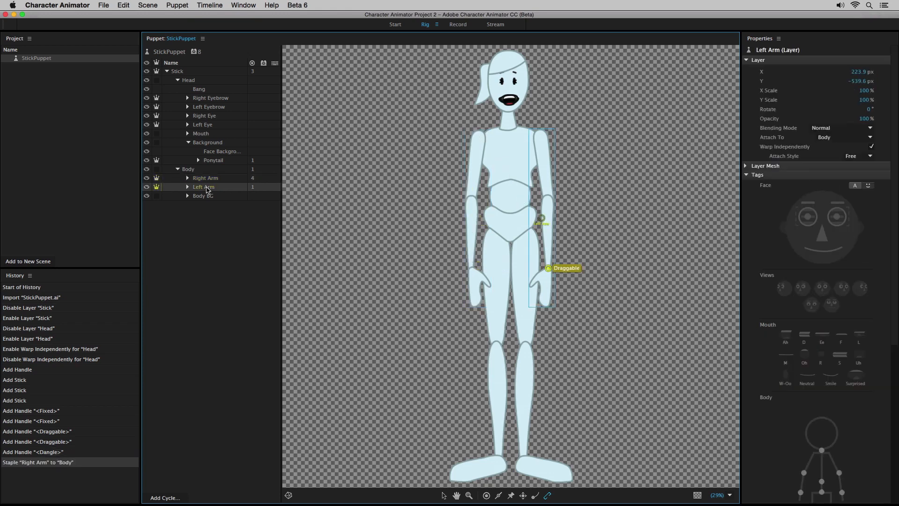
click(542, 142)
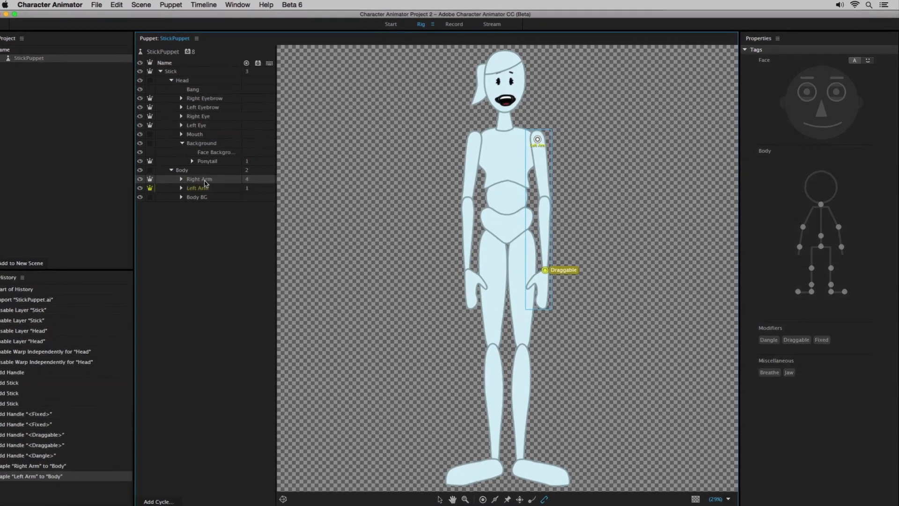
Step: Change the Attach Style of the Right Arm layer at its shoulder staple
click(205, 179)
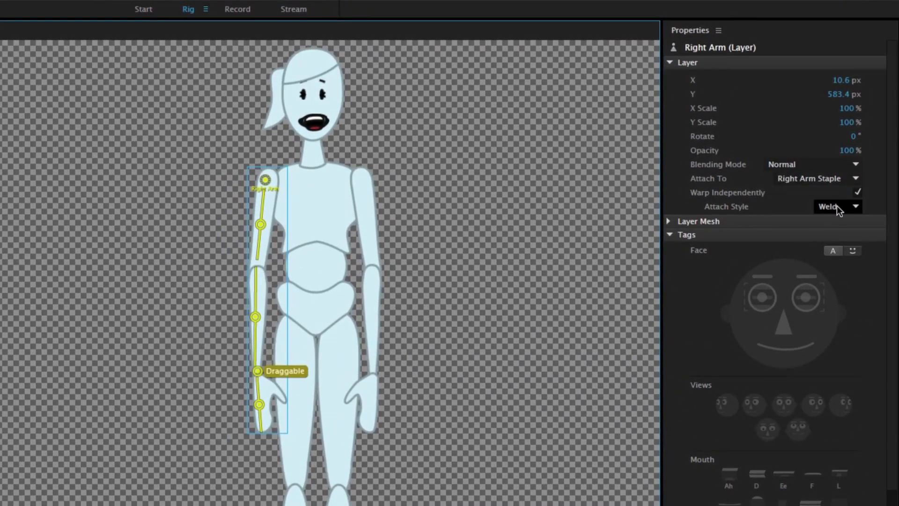
click(837, 206)
click(840, 232)
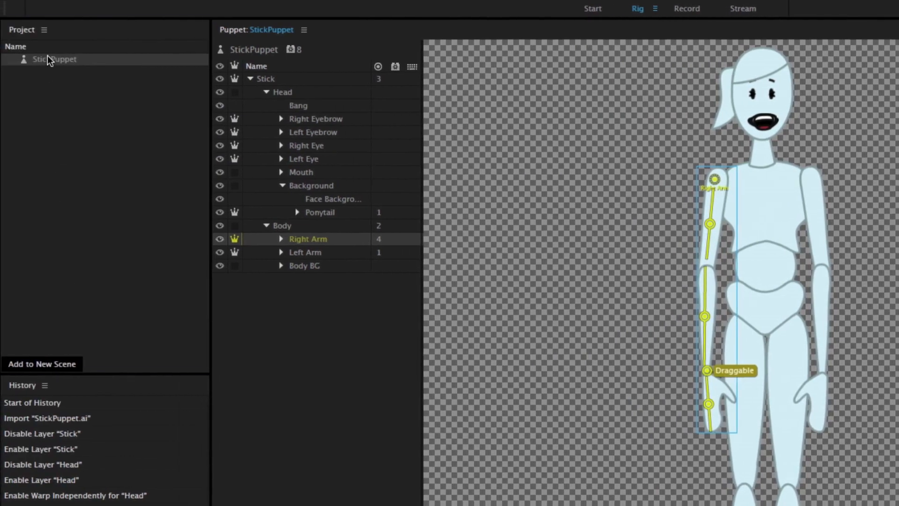
Step: Add StickPuppet to a new scene and set its Transform to Scale 40% and Anchor Point Y -300
click(14, 57)
click(40, 359)
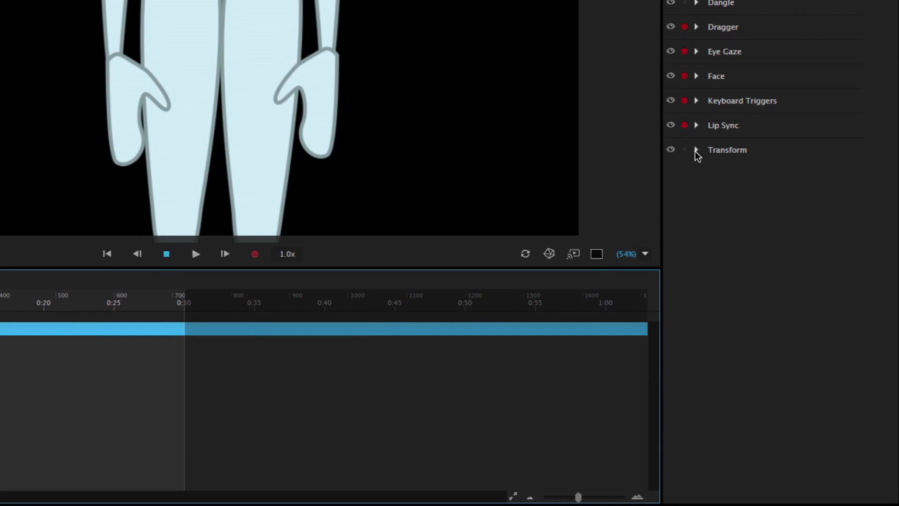
click(696, 150)
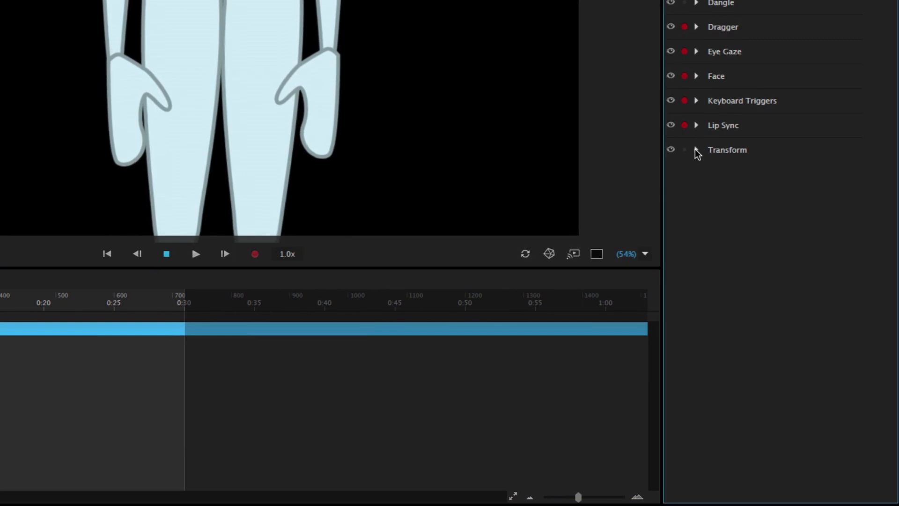
click(847, 222)
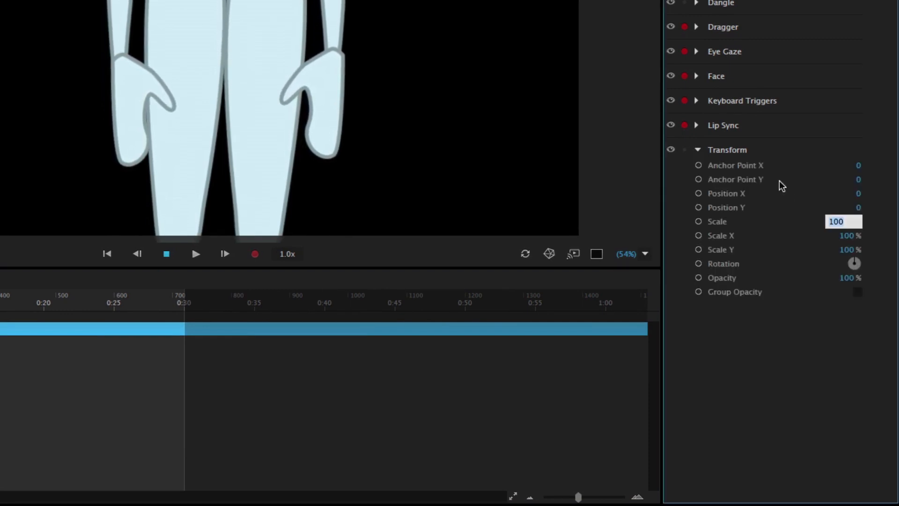
text(40)
drag(860, 181, 646, 183)
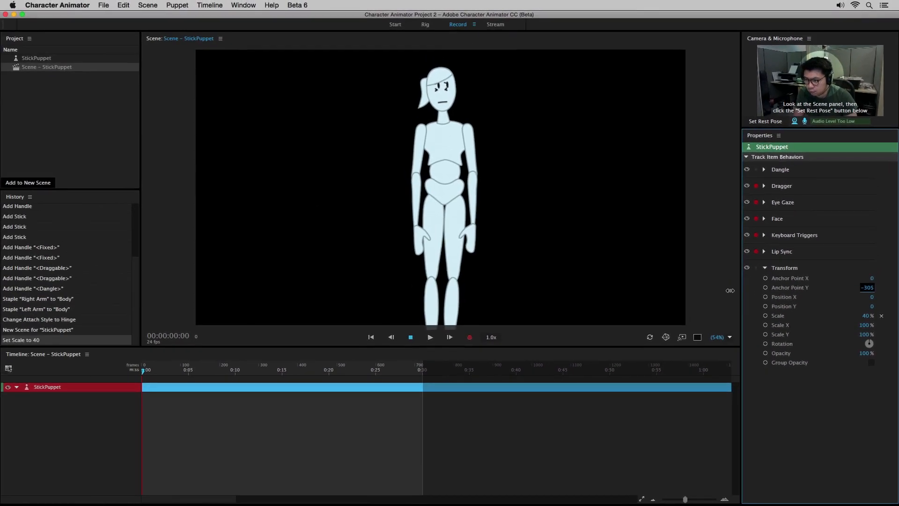
drag(729, 290, 734, 293)
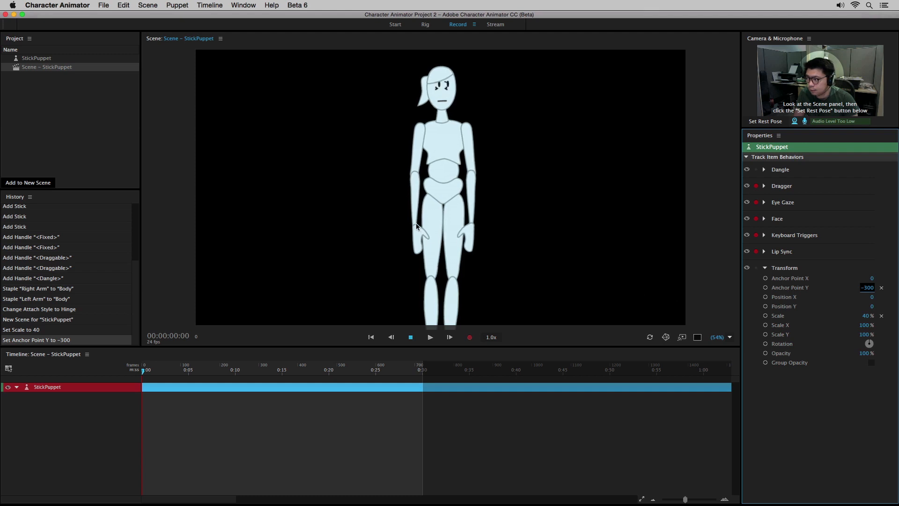
Step: Test the arm rig in the scene by pulling both of the puppet's wrists outward and upward
click(413, 224)
drag(412, 222, 377, 205)
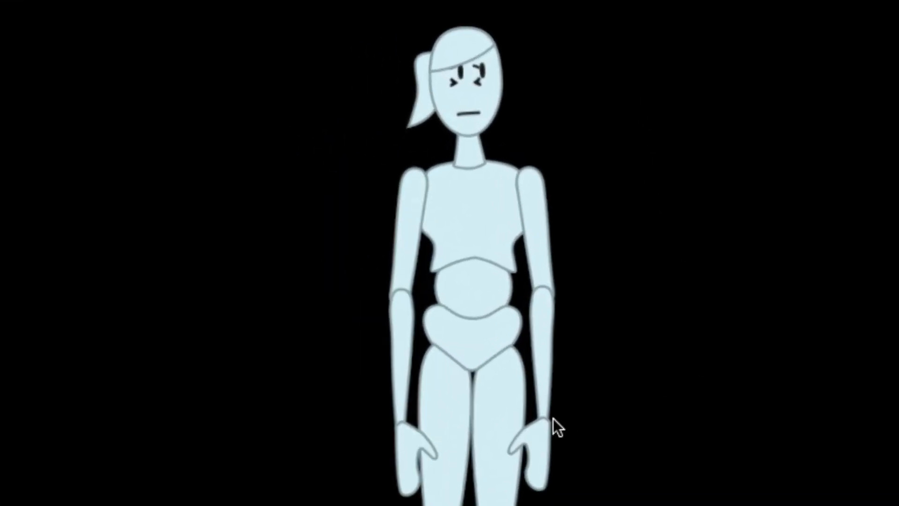
mouse_move(539, 416)
mouse_down()
mouse_move(638, 267)
mouse_move(686, 173)
mouse_move(673, 274)
mouse_move(552, 389)
mouse_move(422, 258)
mouse_move(494, 297)
mouse_move(687, 322)
mouse_move(696, 219)
mouse_move(659, 184)
mouse_up()
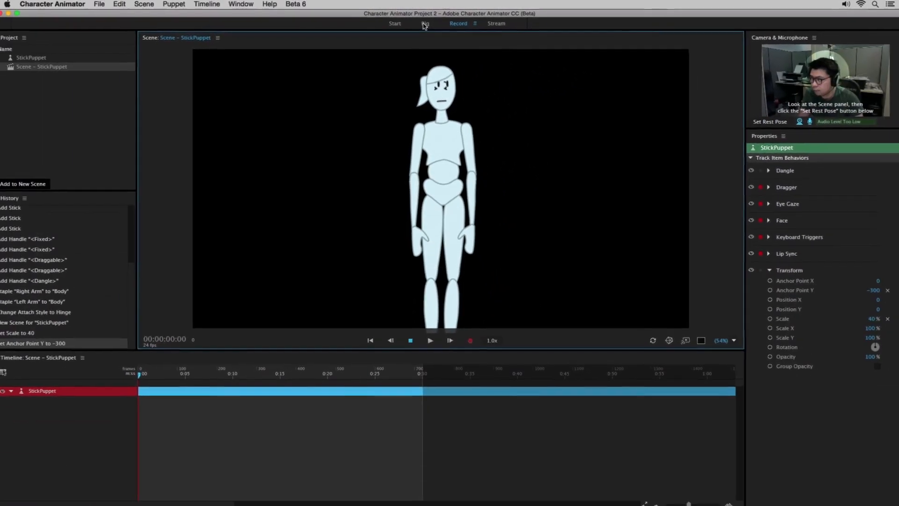
Step: In the puppet's rig, tag the Blink layer inside the Left Eye group as Left Blink
click(424, 25)
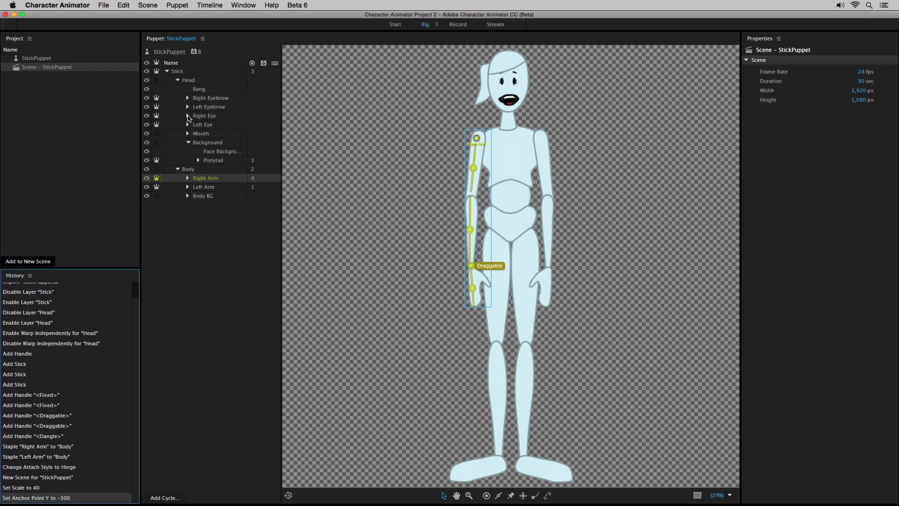
click(188, 116)
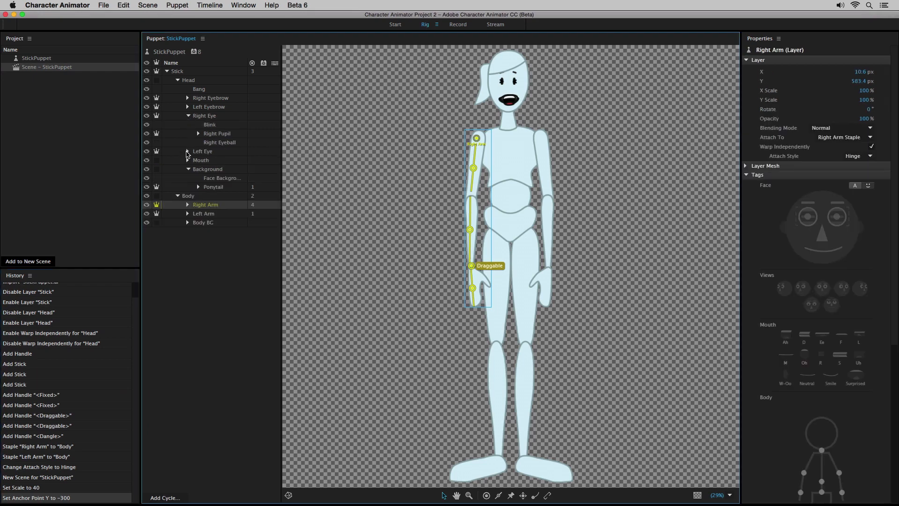
click(188, 152)
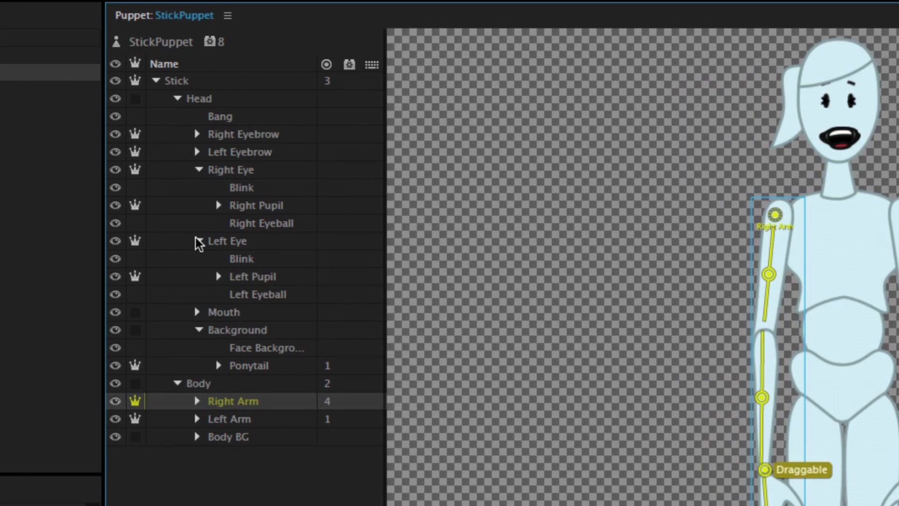
click(239, 259)
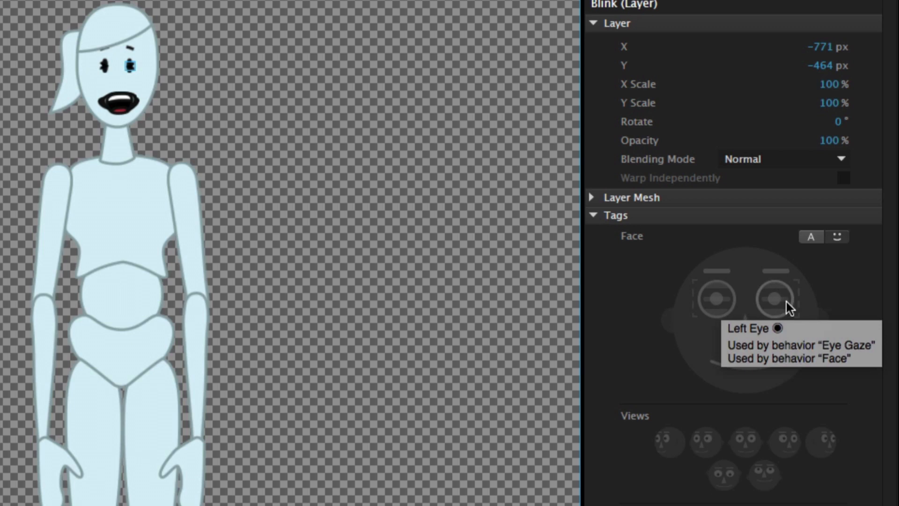
click(785, 297)
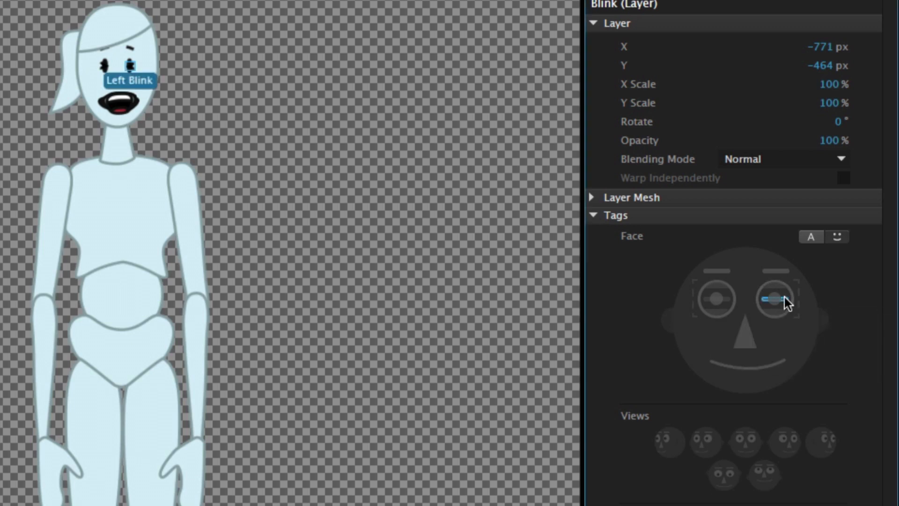
Step: Tag the Blink layer inside the Right Eye group as Right Blink, using the text view of the tags
click(806, 238)
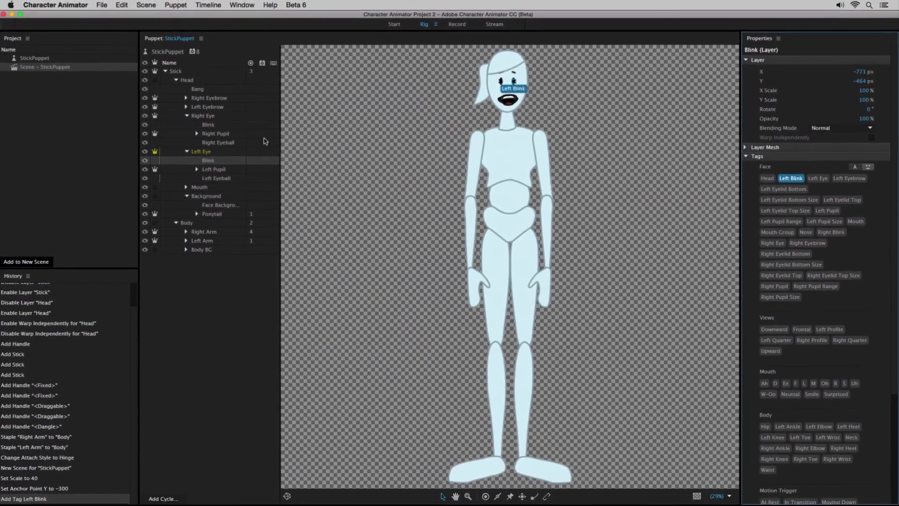
click(208, 125)
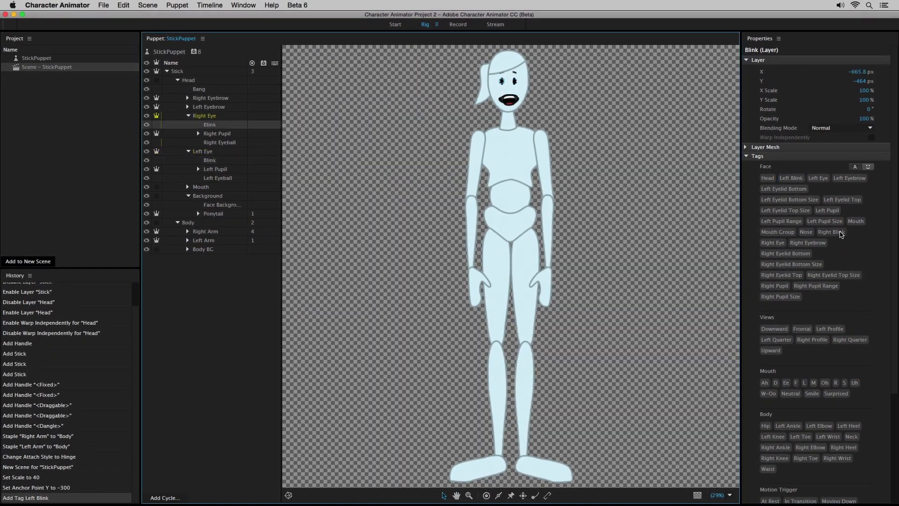
click(842, 233)
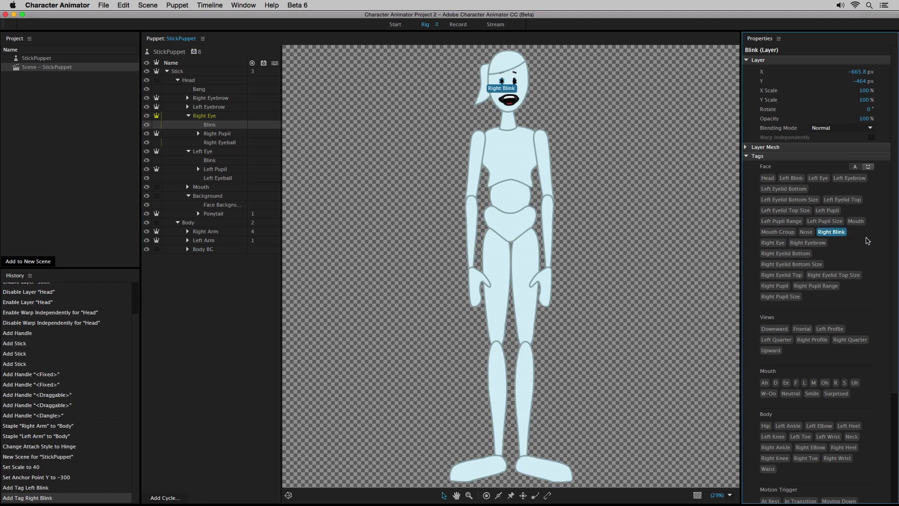
click(869, 167)
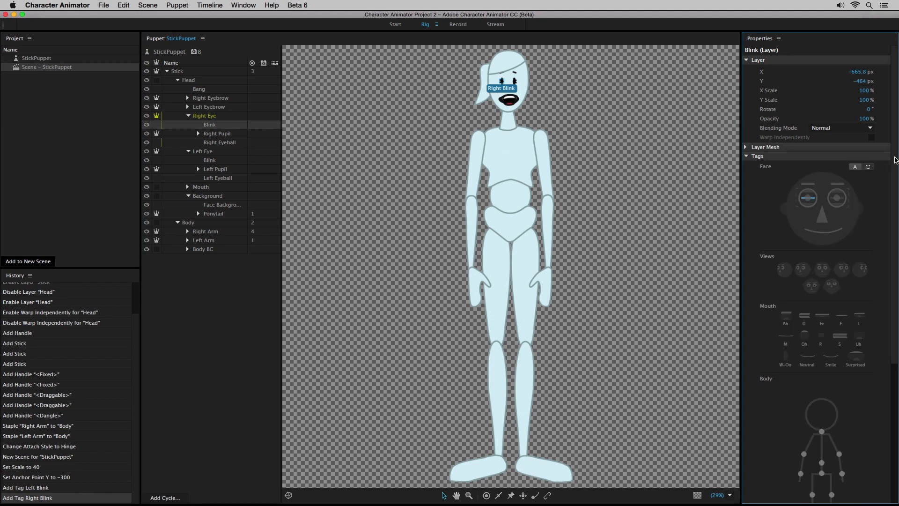
Step: Assign the trigger key B to the Right Eye's Blink layer
drag(895, 161, 894, 221)
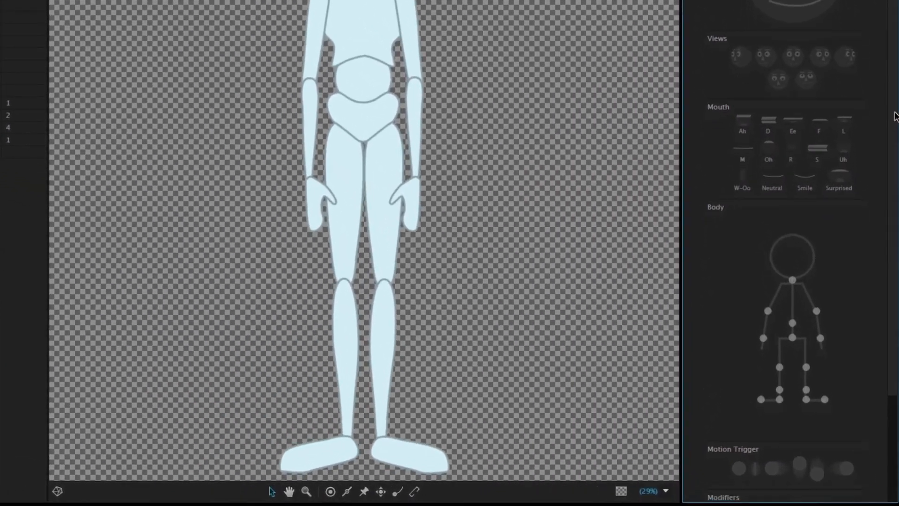
drag(895, 116, 889, 175)
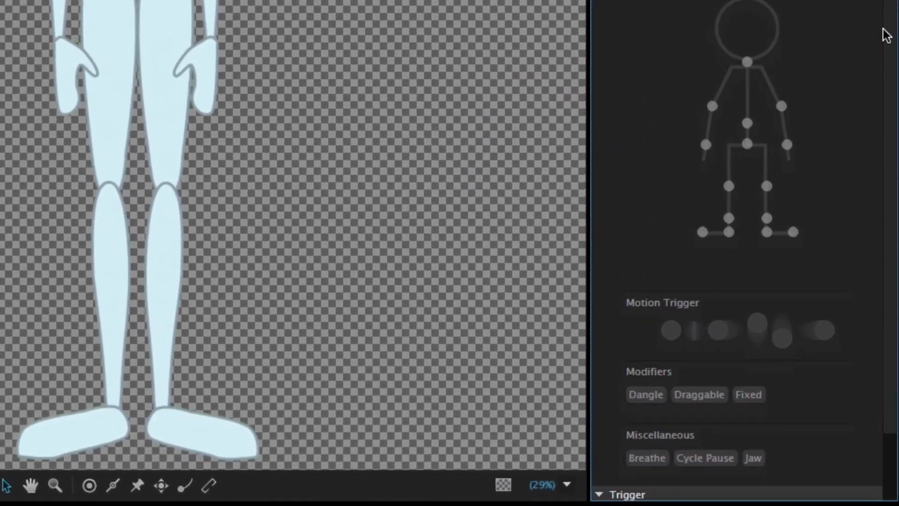
drag(886, 35, 895, 133)
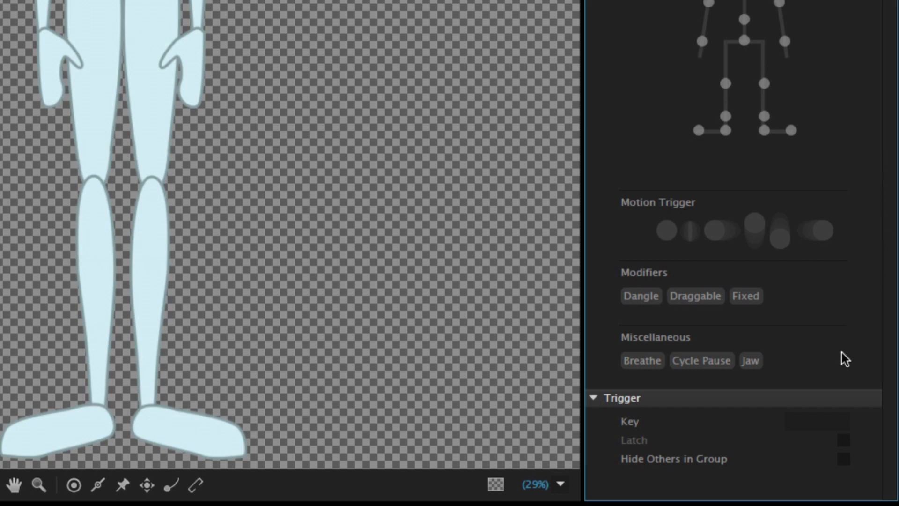
click(819, 422)
text(b)
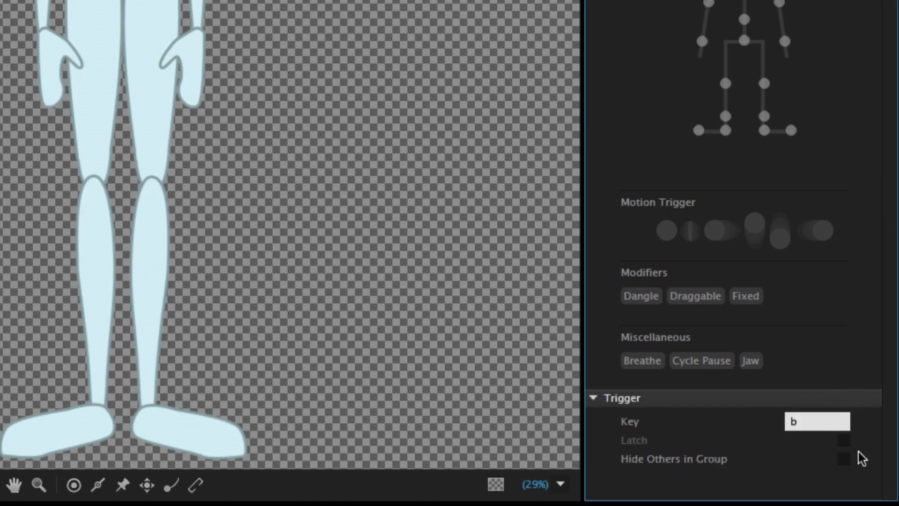
click(845, 458)
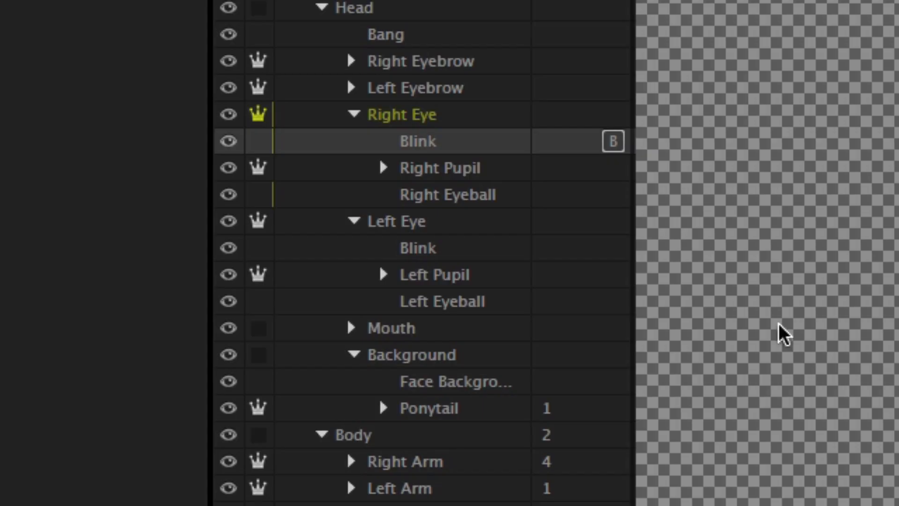
Step: Give the Left Eye's Blink layer the trigger key B with Hide Others in Group enabled, and preview the puppet in its scene
click(434, 253)
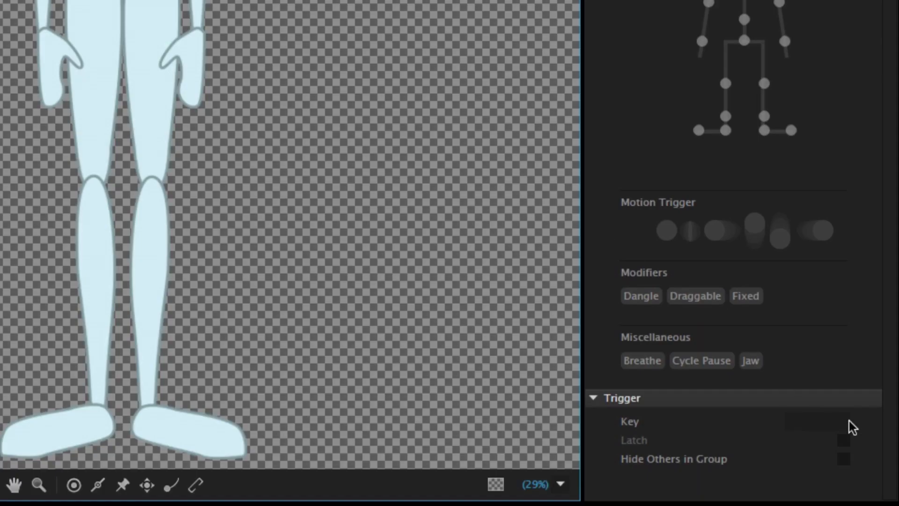
click(837, 422)
text(b)
key(Return)
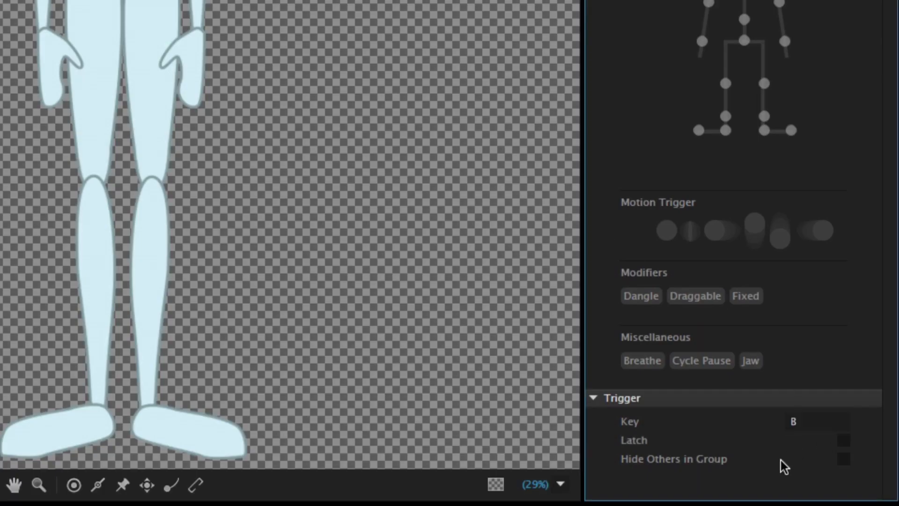
click(848, 457)
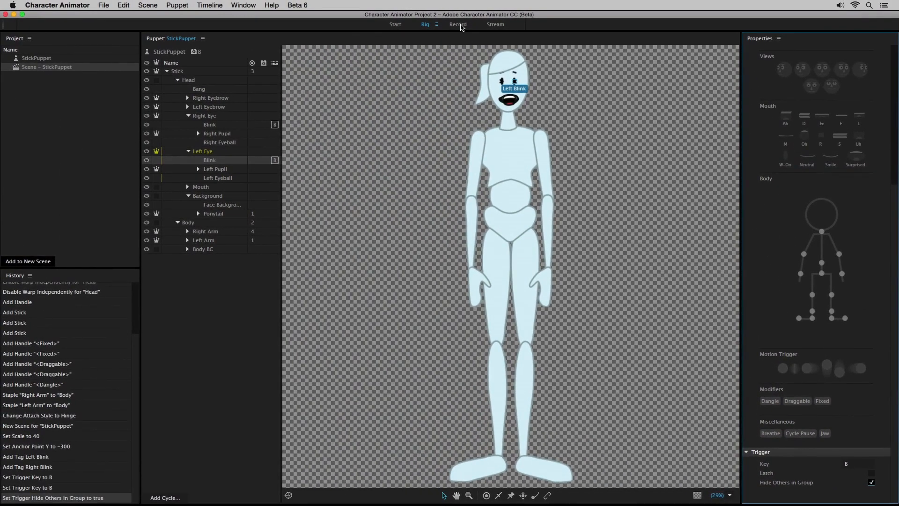
click(459, 25)
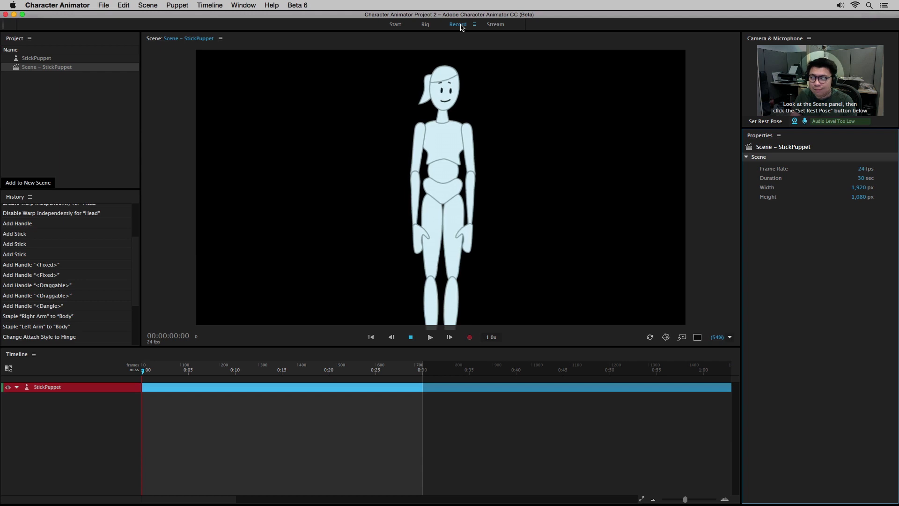
Step: Return to rigging and add the Breathe behavior to the Chest layer inside the Body BG group
click(426, 25)
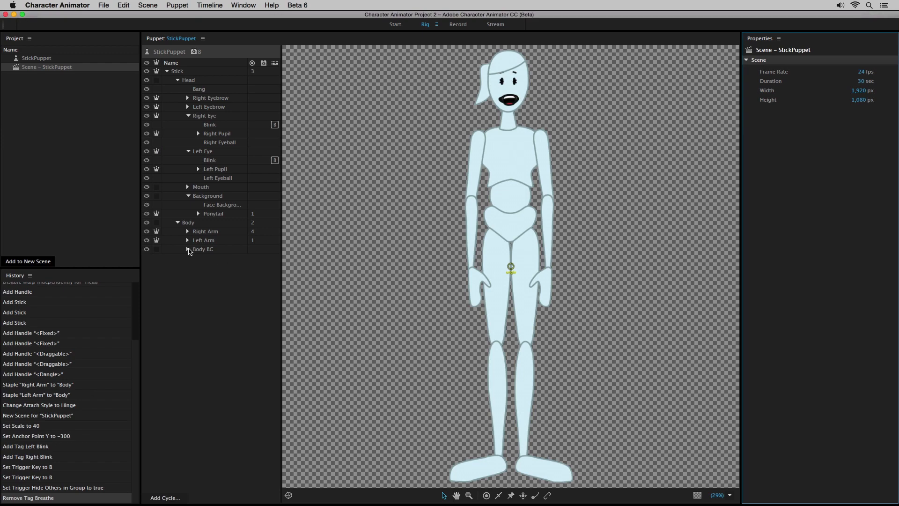
click(188, 249)
click(213, 269)
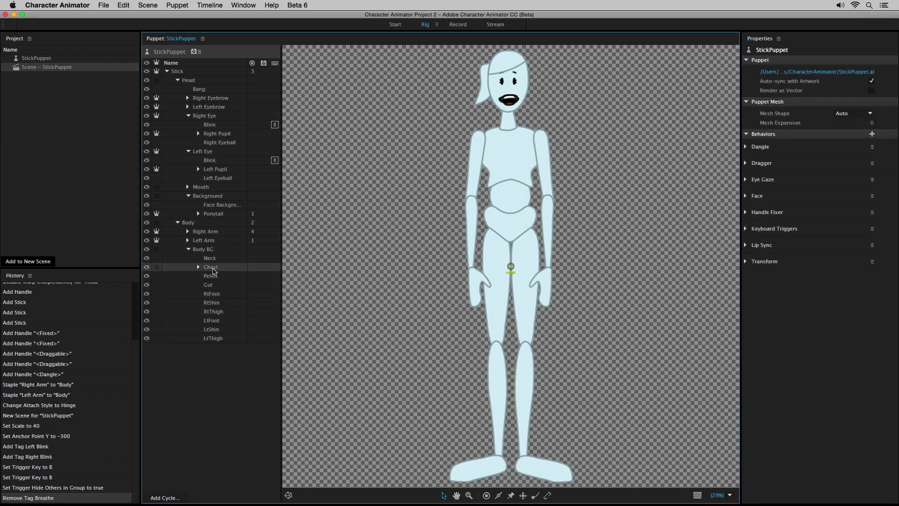
drag(895, 234, 892, 430)
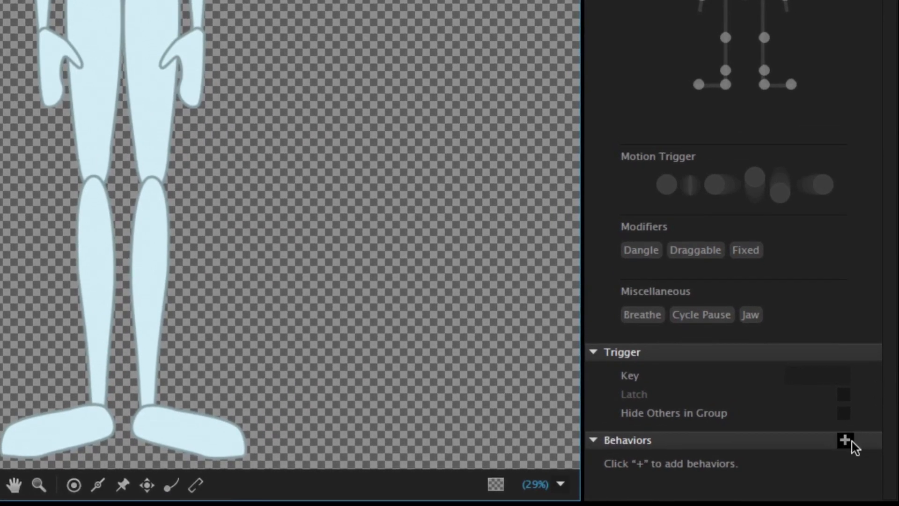
click(848, 441)
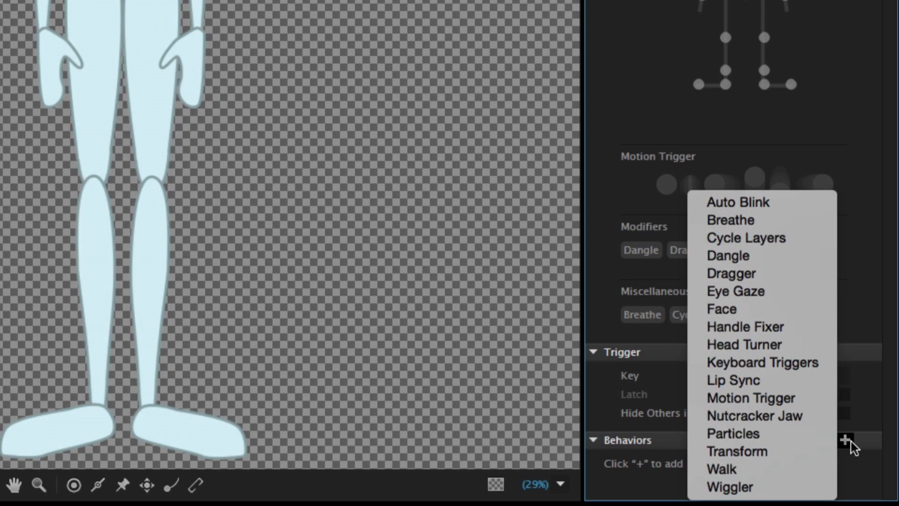
click(769, 220)
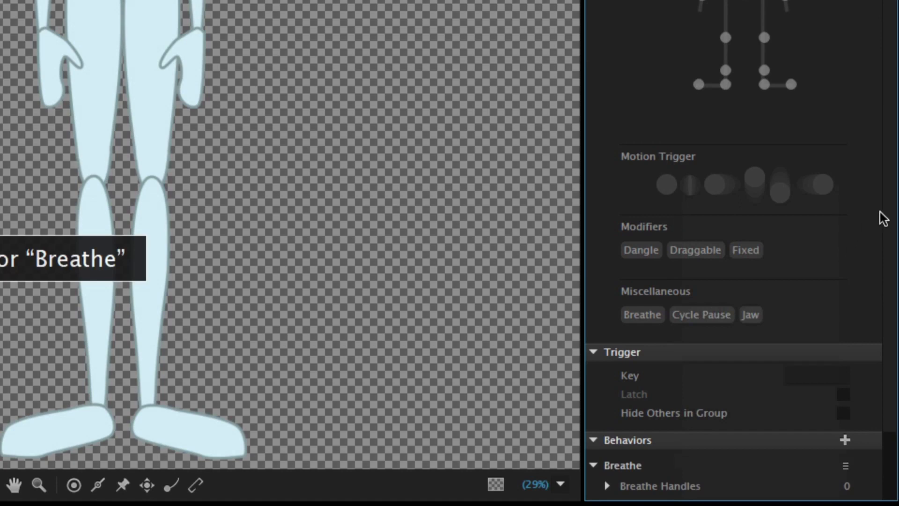
Step: Set the Chest's Breathe behavior to a Max Scale of 105% and 20 Breaths per Minute
scroll(883, 218, down, 5)
click(838, 412)
text(105)
key(Return)
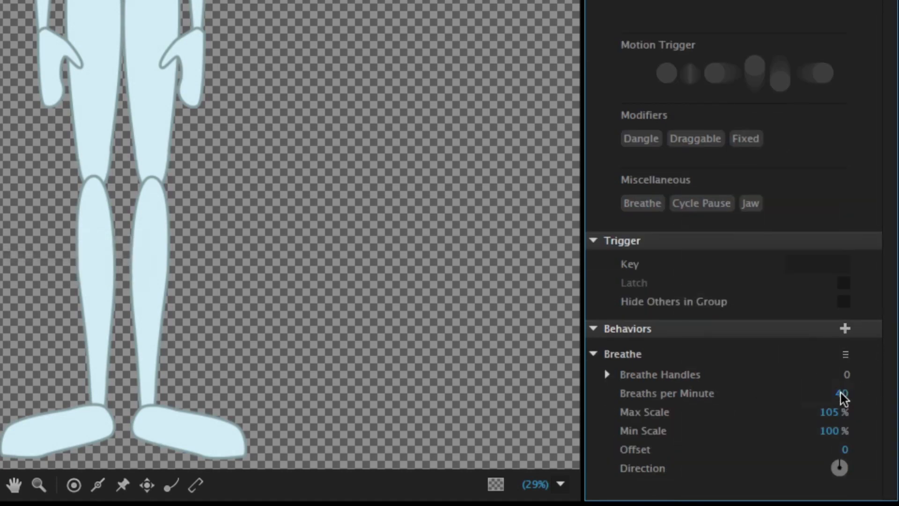
click(842, 394)
text(20)
key(Return)
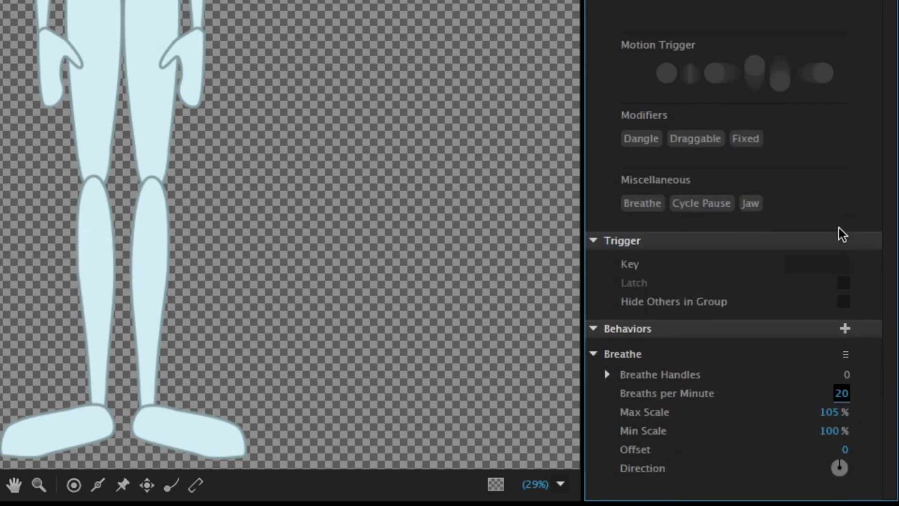
Step: Tag the Chest layer's origin handle as Breathe and move it down to the lower edge of the chest
click(628, 205)
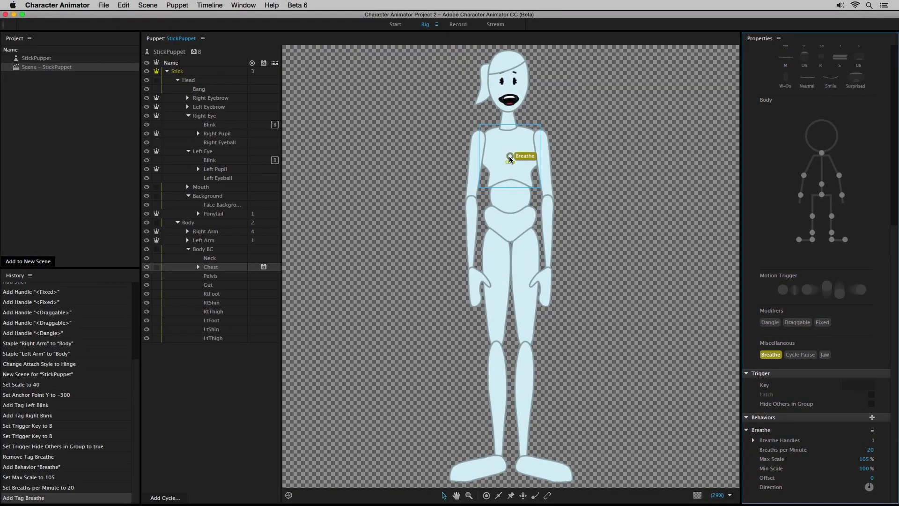
drag(510, 159, 511, 179)
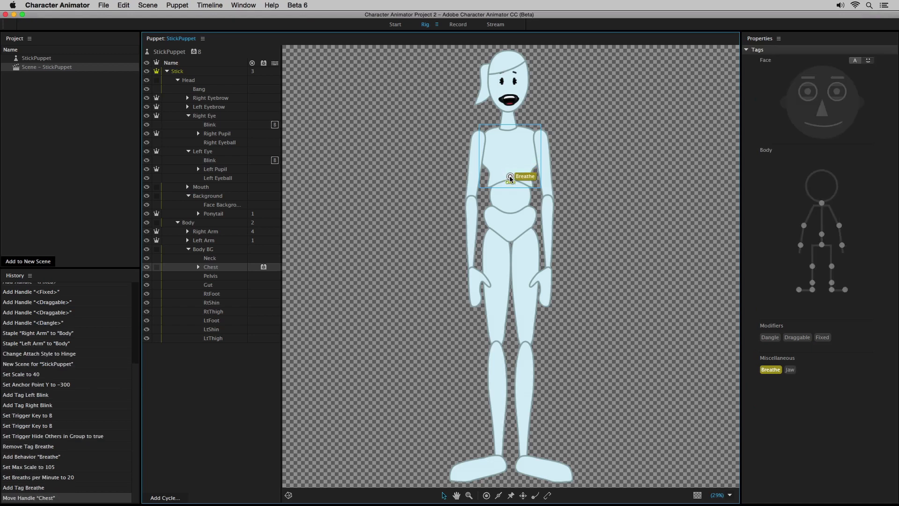
Step: Preview the puppet's breathing in the Record workspace, and switch to the Stream workspace
click(463, 26)
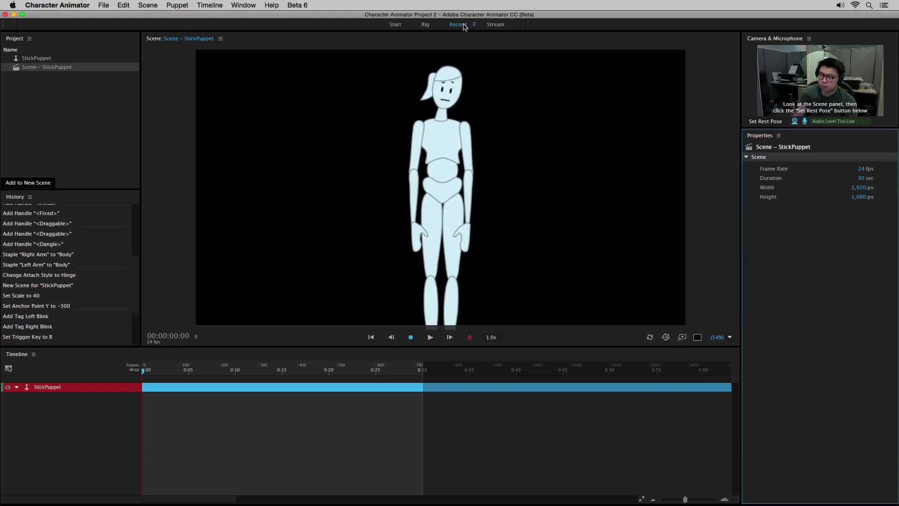
click(495, 25)
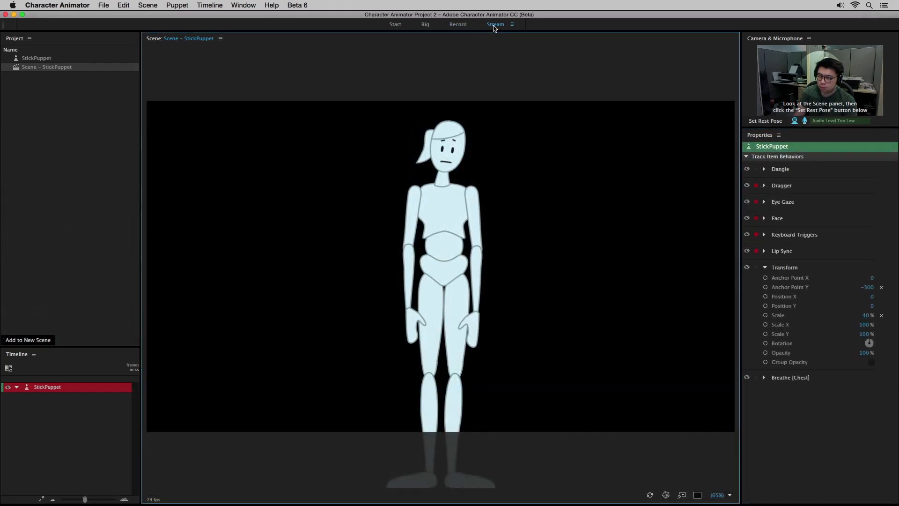
Step: Return to the Record workspace and set the rest pose for accurate face tracking
click(458, 25)
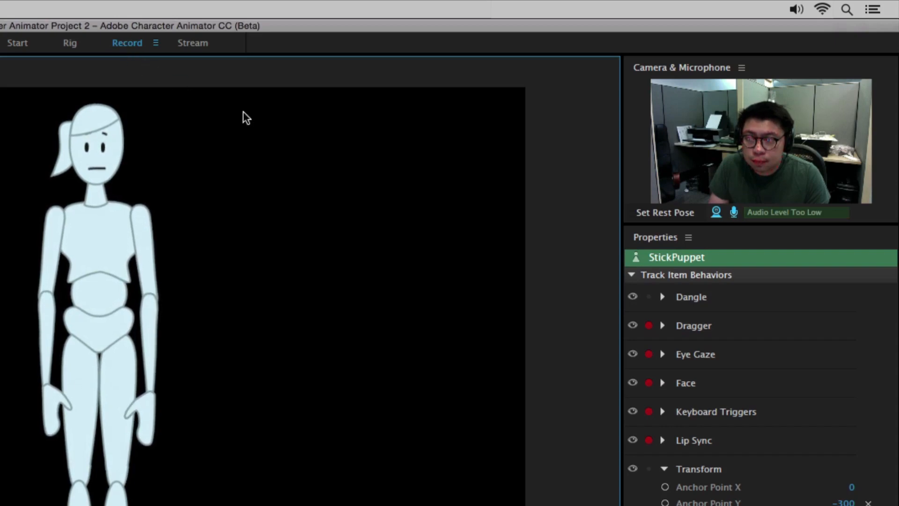
click(643, 217)
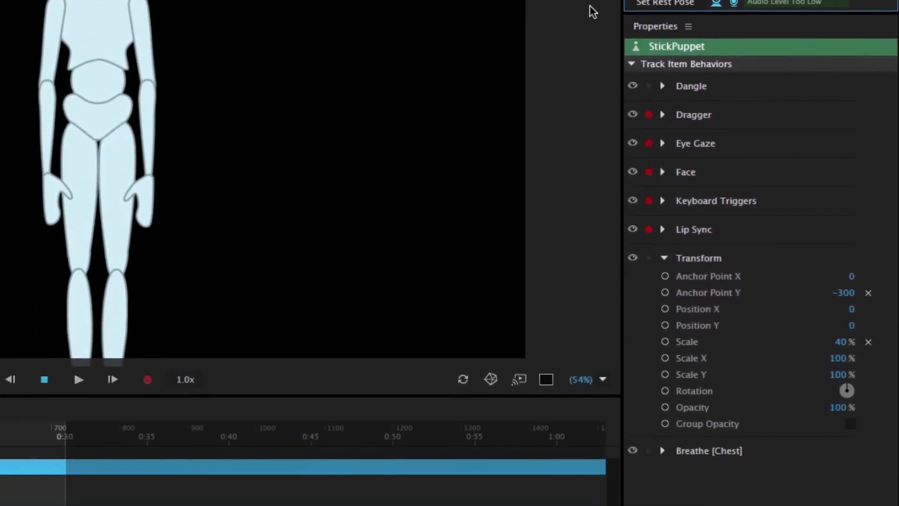
Step: Examine the StickPuppet's Keyboard Triggers and Face behavior settings
click(664, 188)
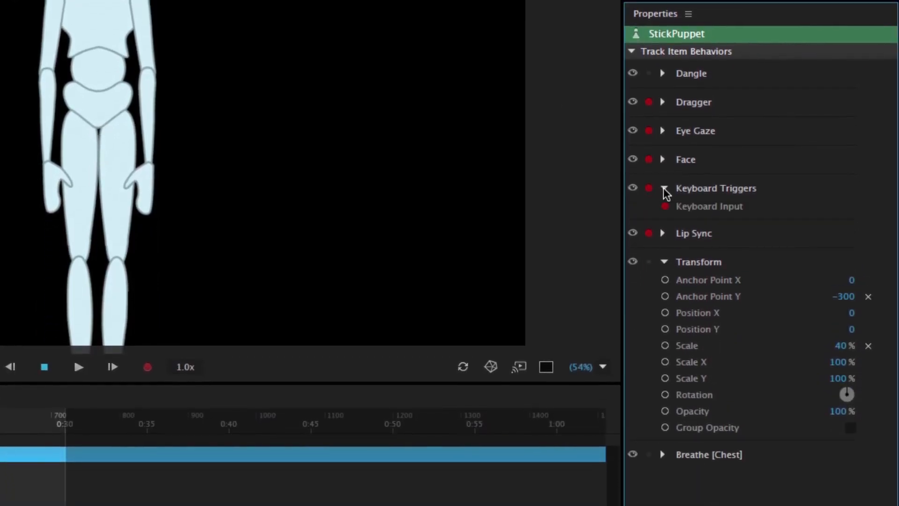
click(665, 189)
click(663, 160)
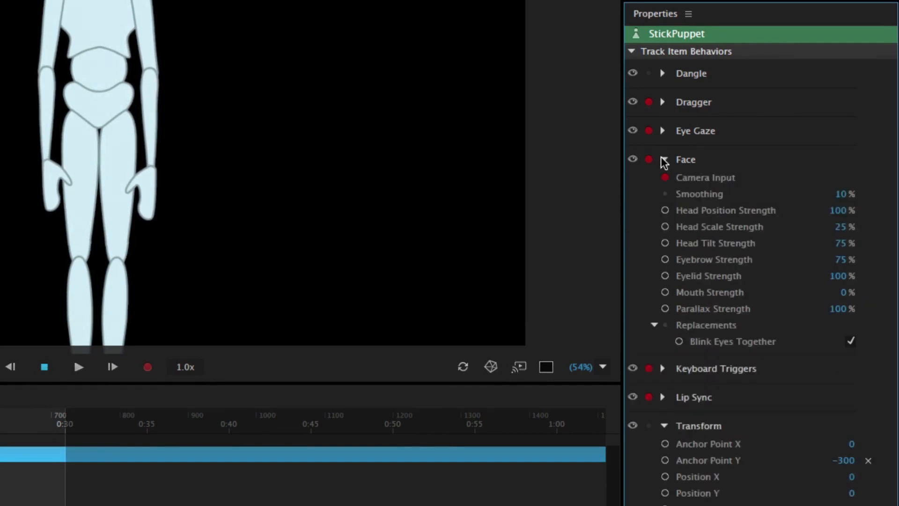
click(665, 160)
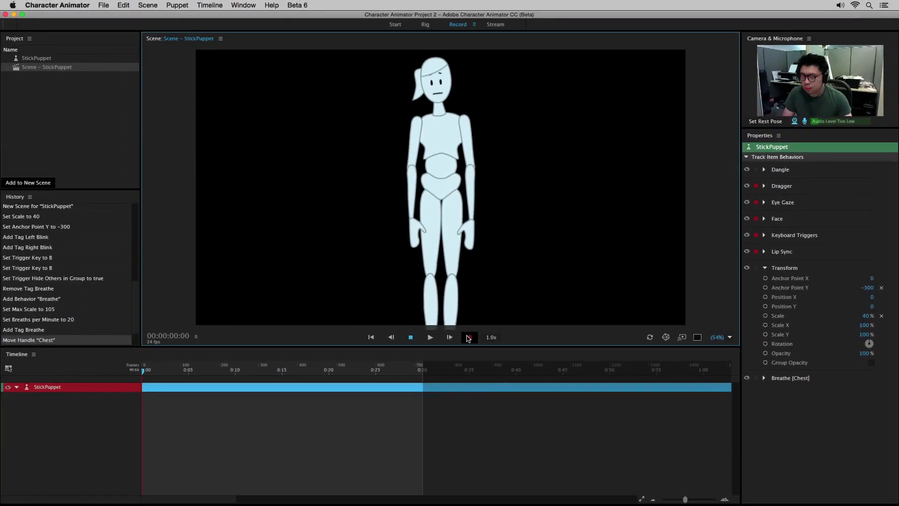
Step: Record a first performance take of about 12 seconds and play it back from the start
click(469, 338)
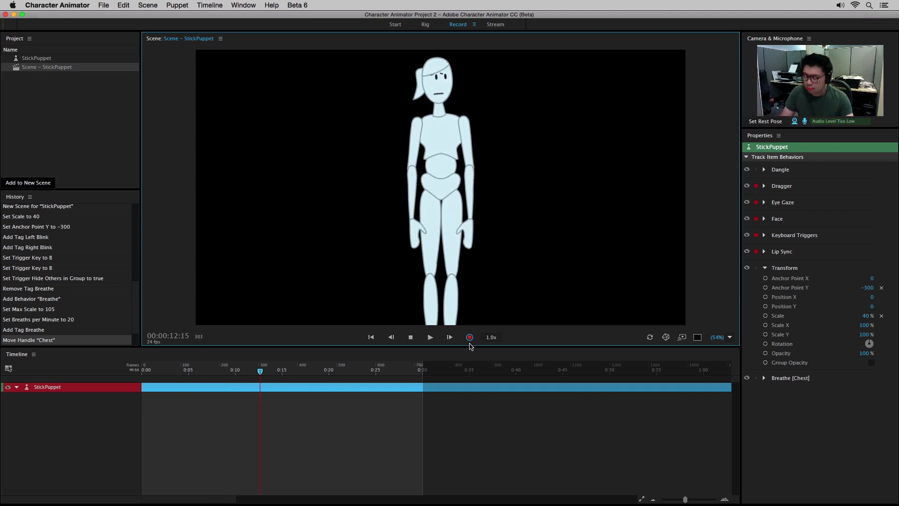
click(470, 337)
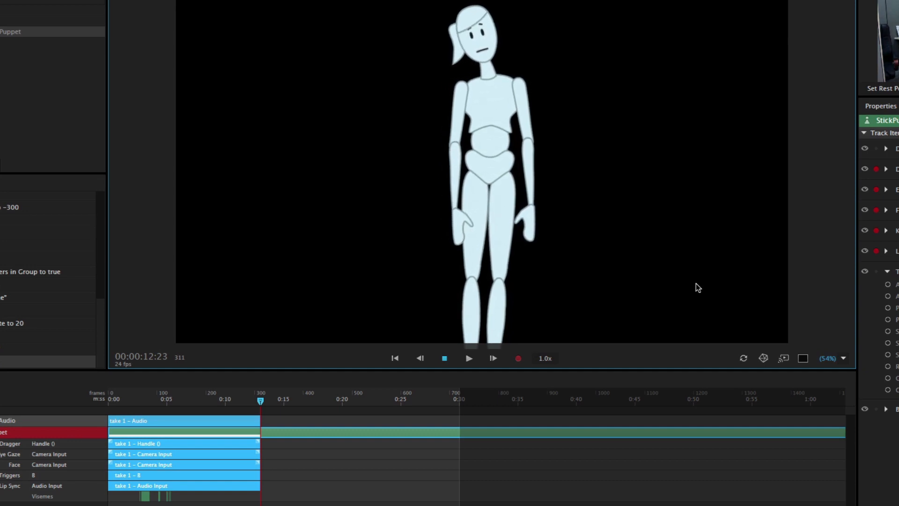
drag(259, 400, 84, 390)
key(space)
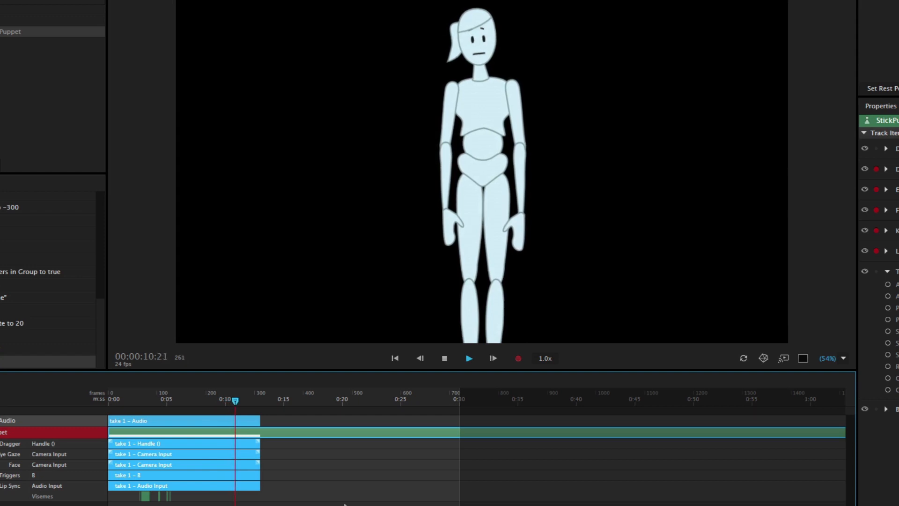
key(space)
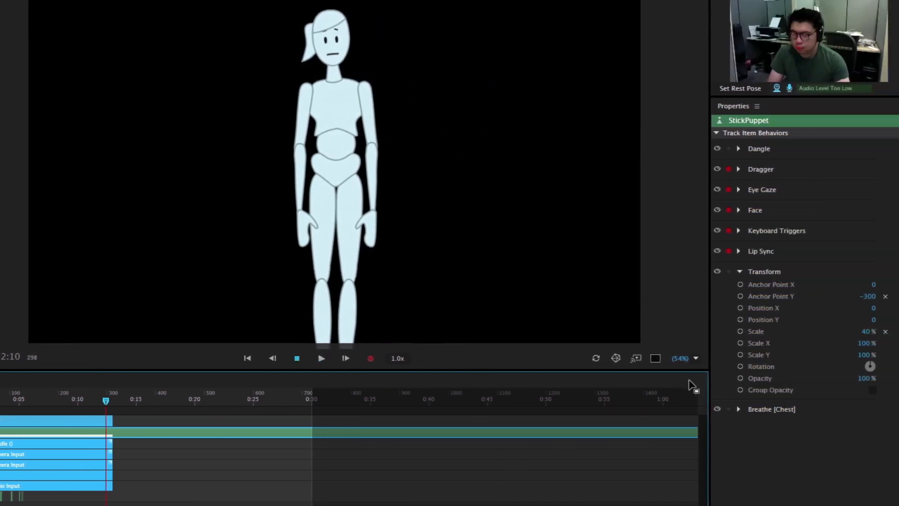
Step: Disarm the Lip Sync and Face behaviors, and record a second take of about 7 seconds from the start of the timeline
click(720, 252)
click(720, 210)
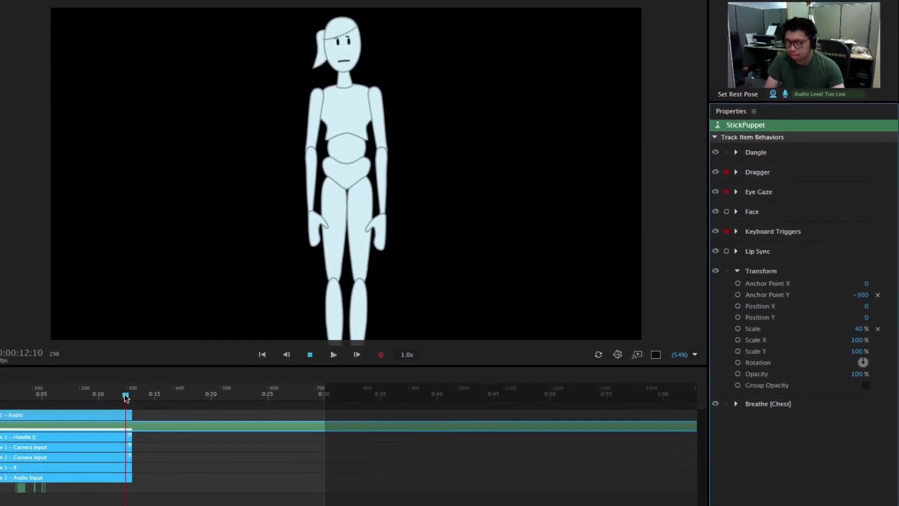
drag(126, 398, 143, 375)
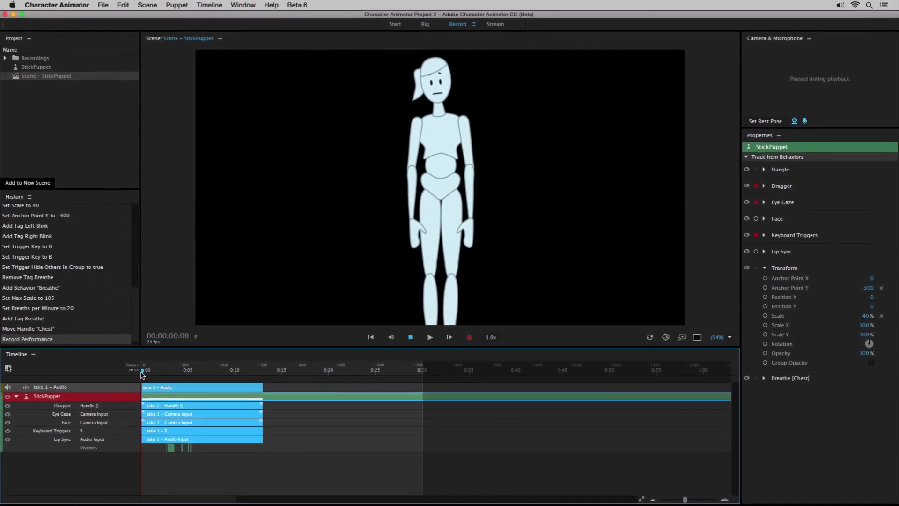
click(471, 338)
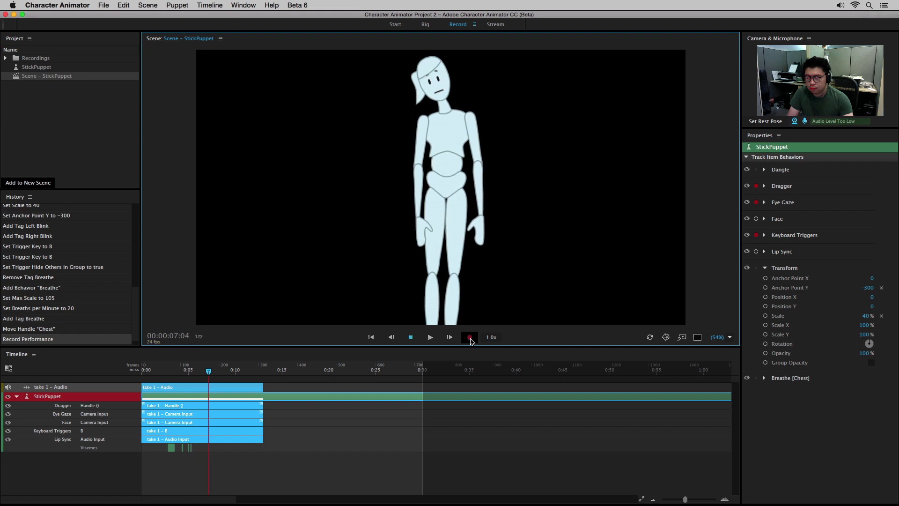
click(470, 338)
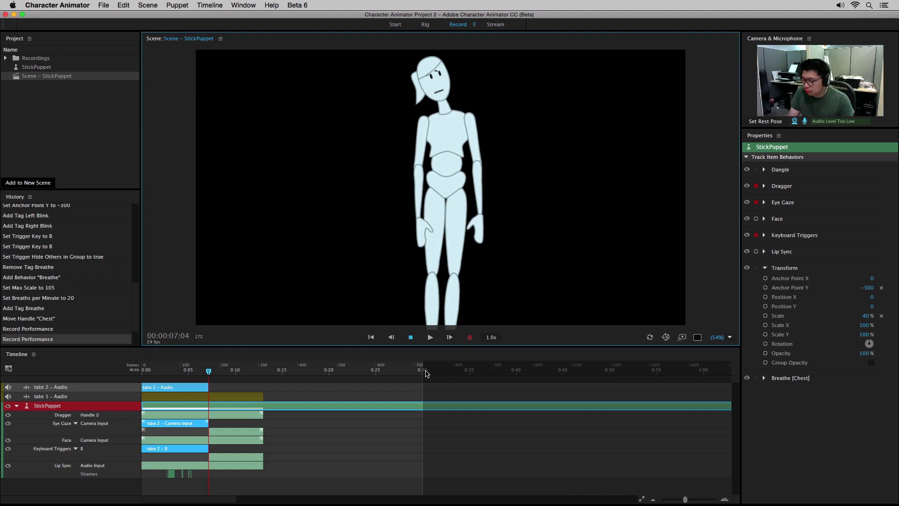
key(space)
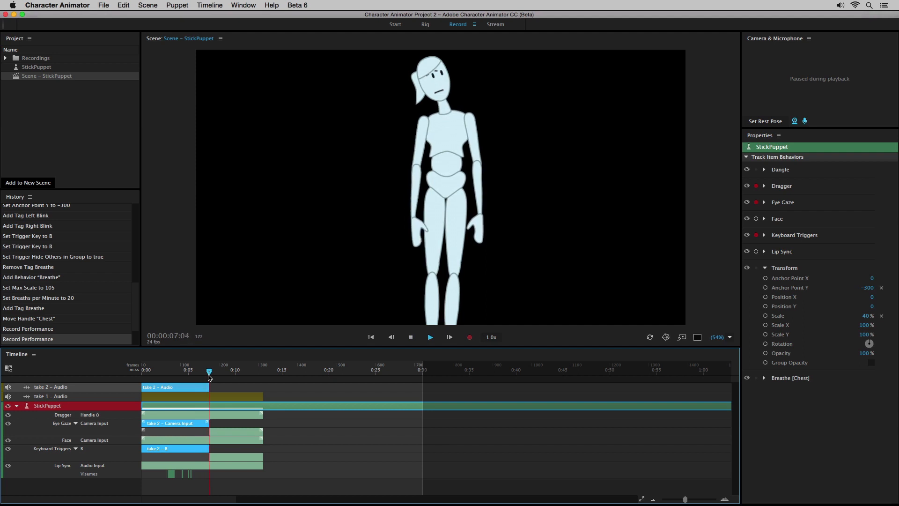
key(space)
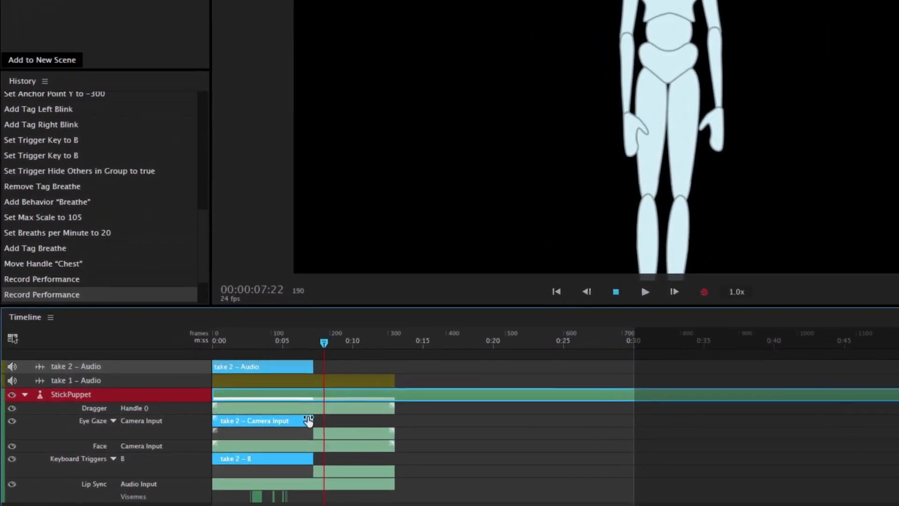
Step: Lengthen the blend-out and extend the end of take 2's Eye Gaze recording, and trim take 2's Keyboard Triggers recording shorter
drag(308, 420, 291, 422)
click(338, 421)
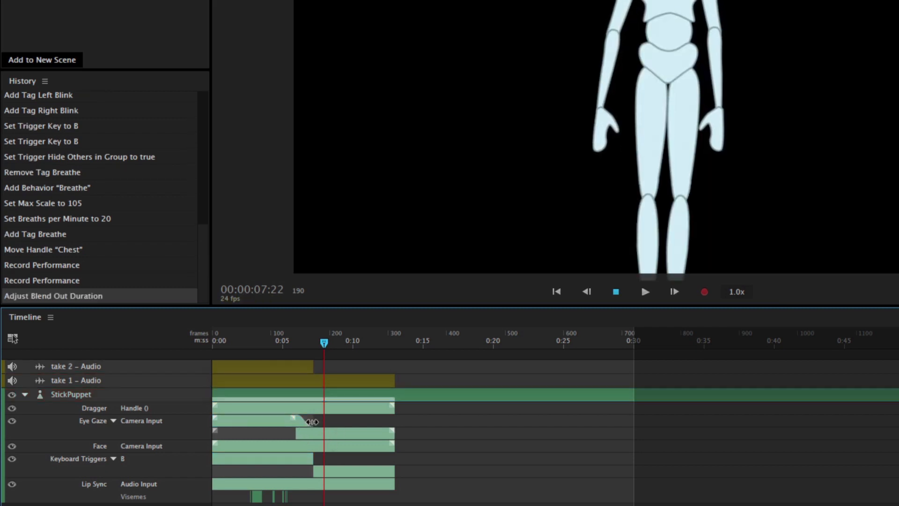
drag(313, 422, 338, 420)
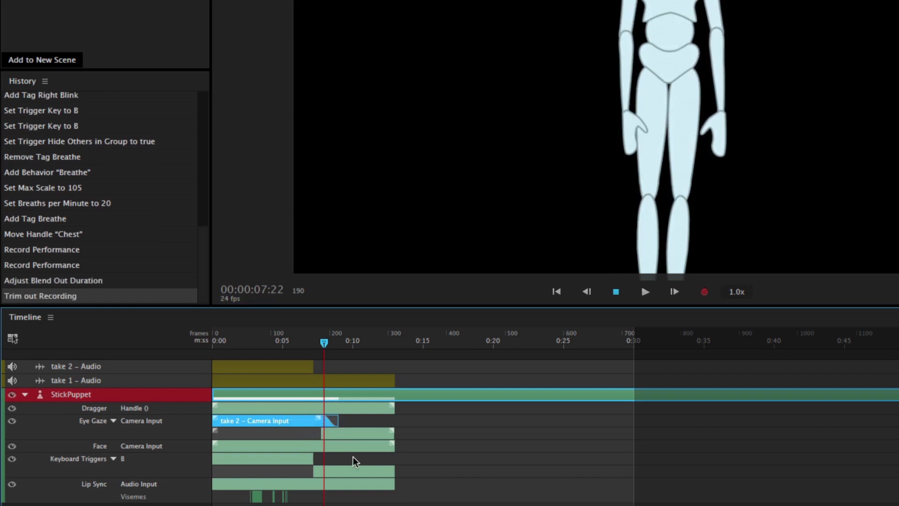
drag(313, 460, 267, 461)
click(288, 459)
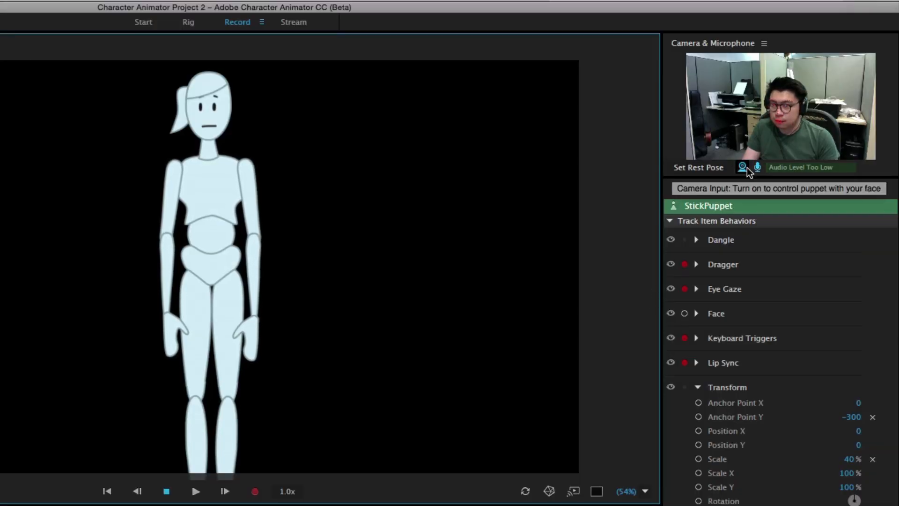
Step: Turn off the camera and microphone inputs and disarm Lip Sync, Keyboard Triggers and Eye Gaze, leaving only Dragger armed
click(747, 167)
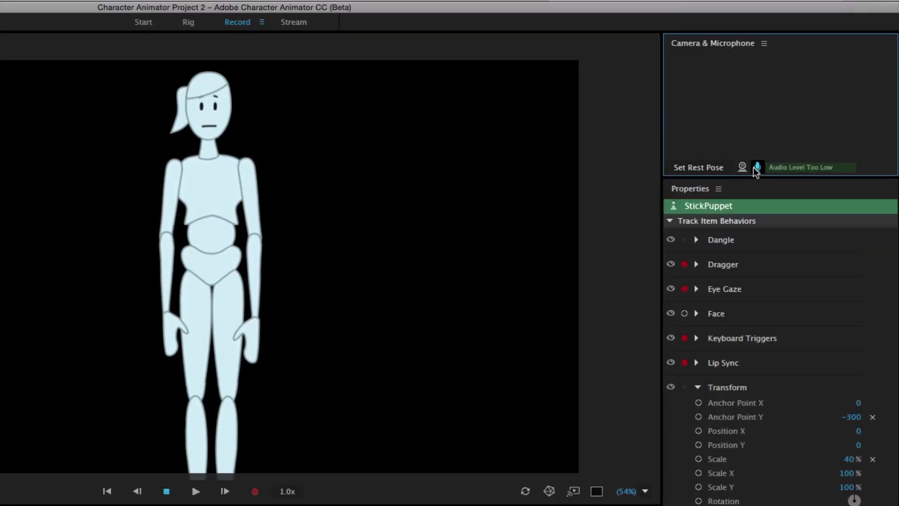
click(757, 168)
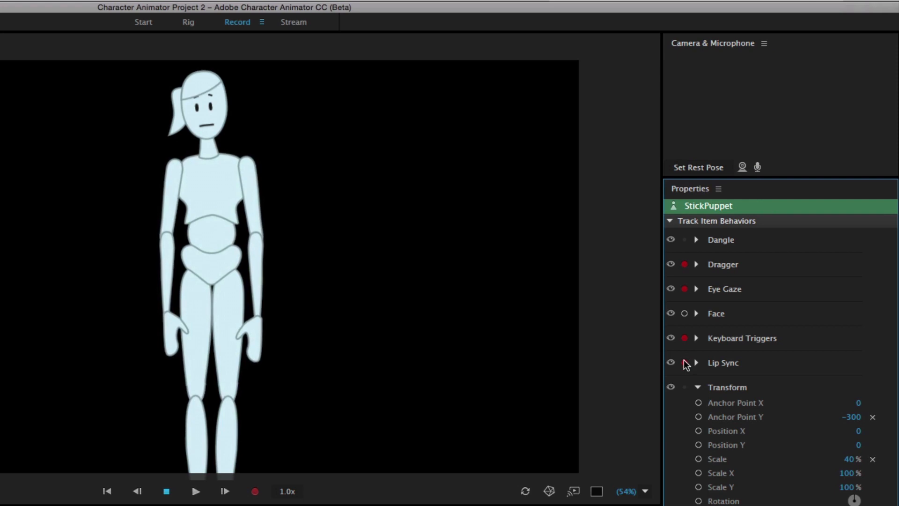
click(685, 337)
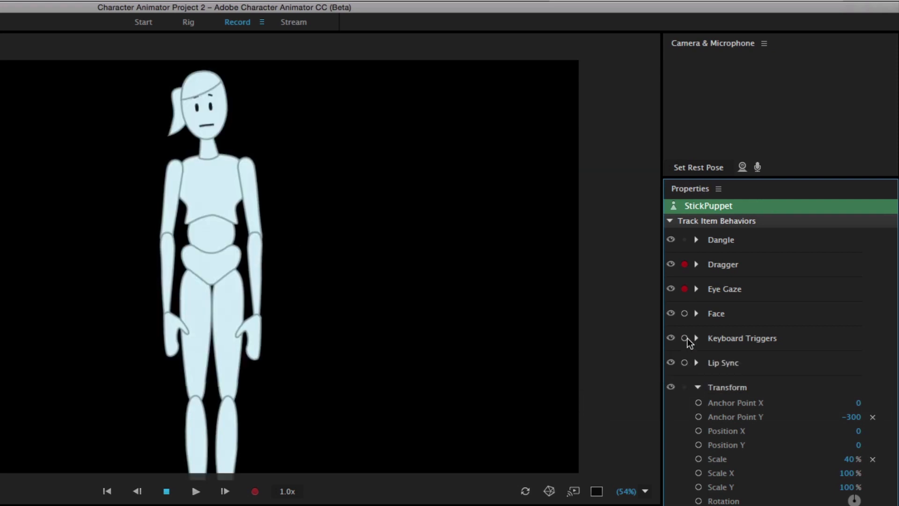
click(685, 289)
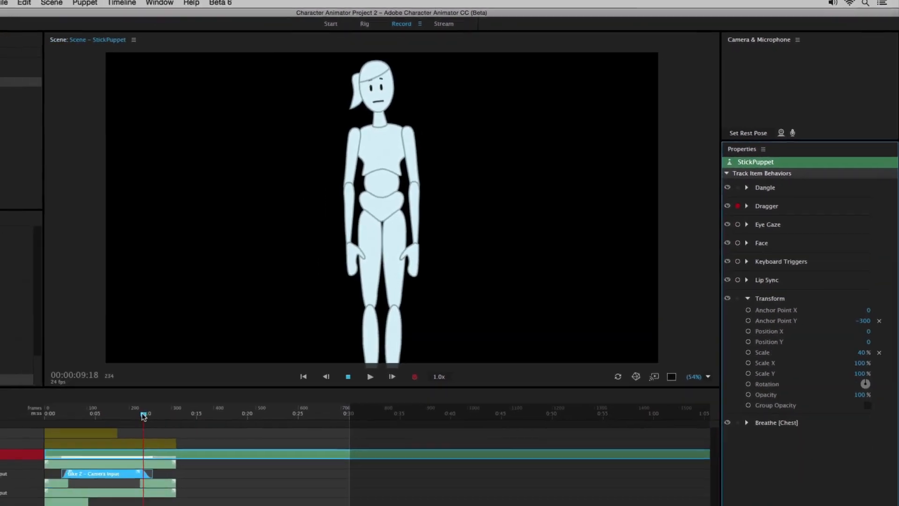
Step: Record a Dragger-only take from the start of the timeline, moving one of the puppet's hands outward, and play it back
drag(144, 416, 35, 415)
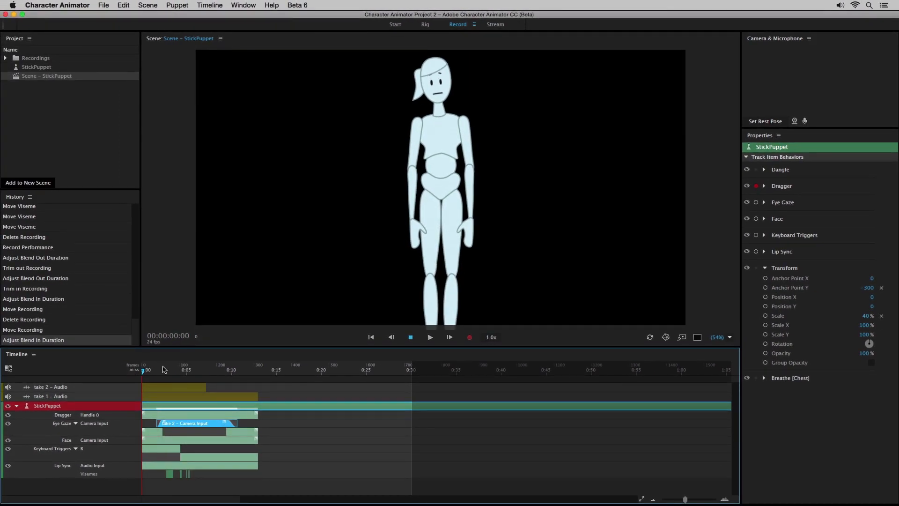
click(469, 339)
mouse_move(412, 221)
mouse_down()
mouse_move(382, 223)
mouse_move(371, 204)
mouse_up()
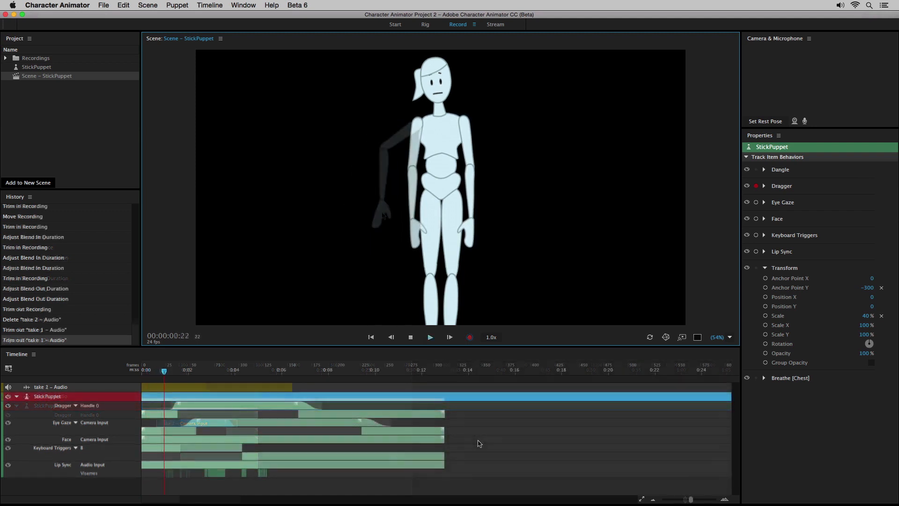
key(space)
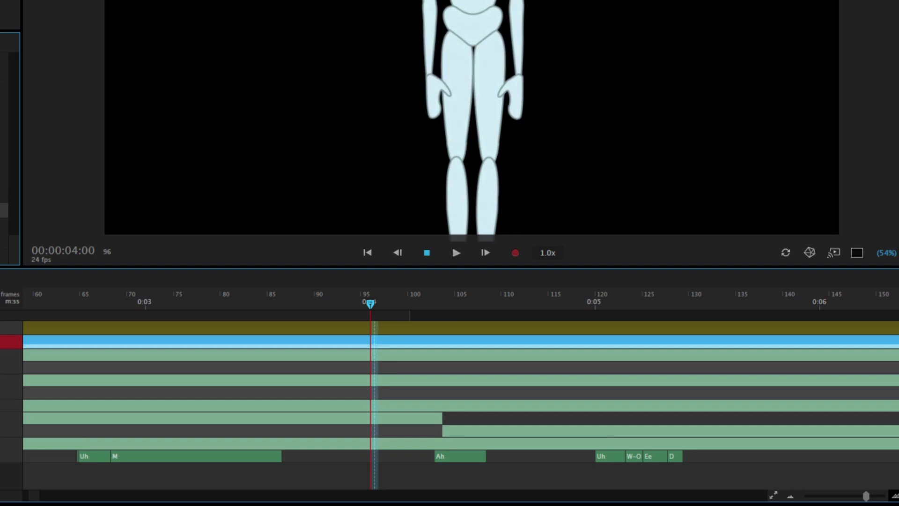
Step: Extend the Uh viseme near 0:05 so W-Oo starts at about frame 124, and check the mouth up to frame 127
click(895, 496)
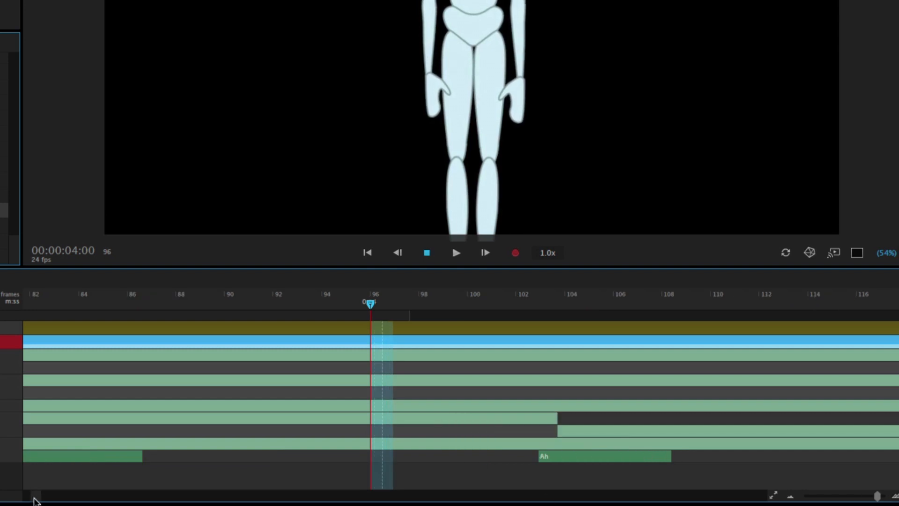
drag(34, 498, 36, 497)
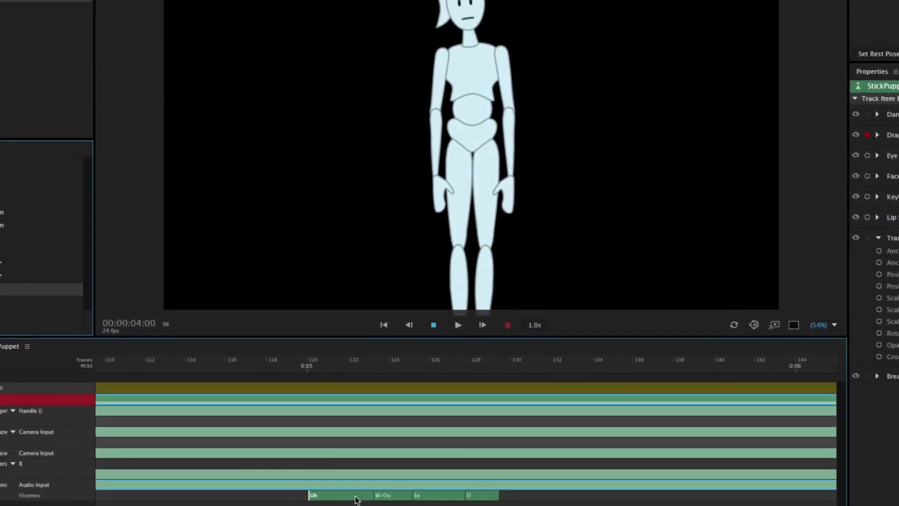
drag(370, 496, 383, 496)
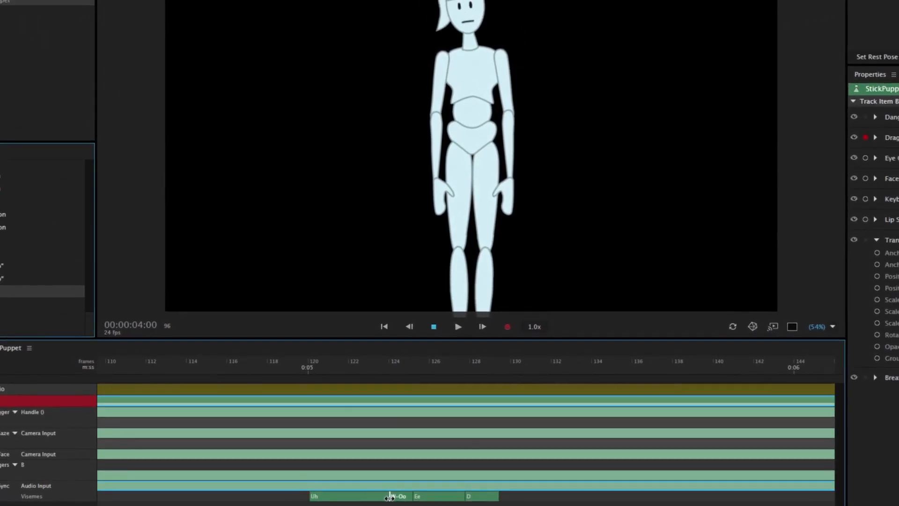
drag(315, 369, 447, 385)
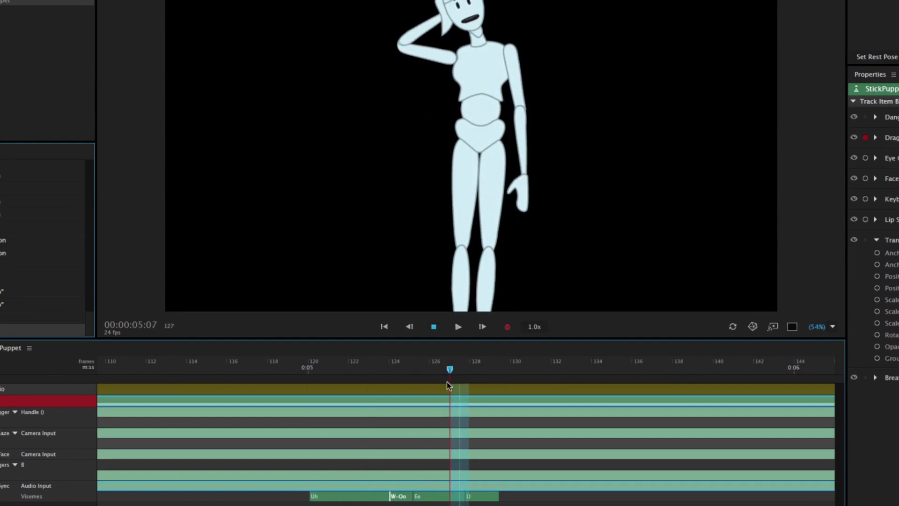
Step: Change the D viseme at about frame 128 to W-Oo and scrub through the edited lip sync
right_click(487, 498)
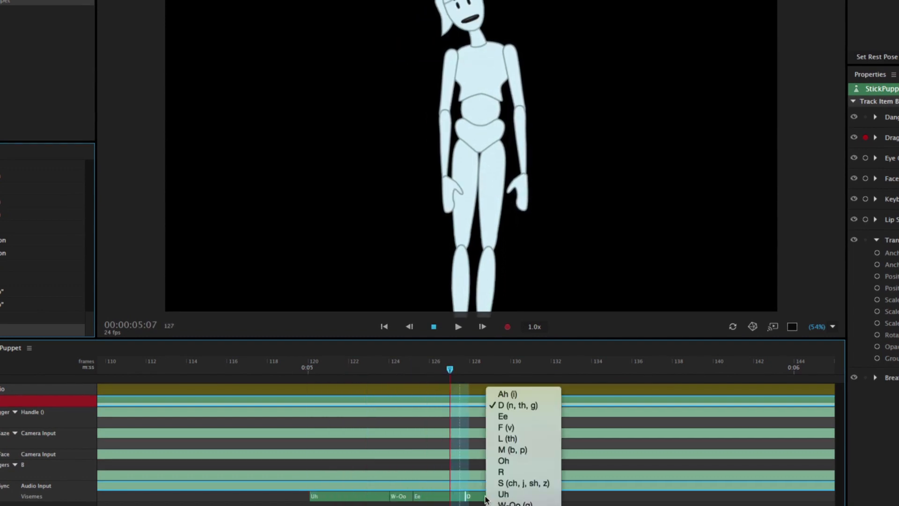
click(504, 463)
click(530, 502)
drag(307, 369, 512, 387)
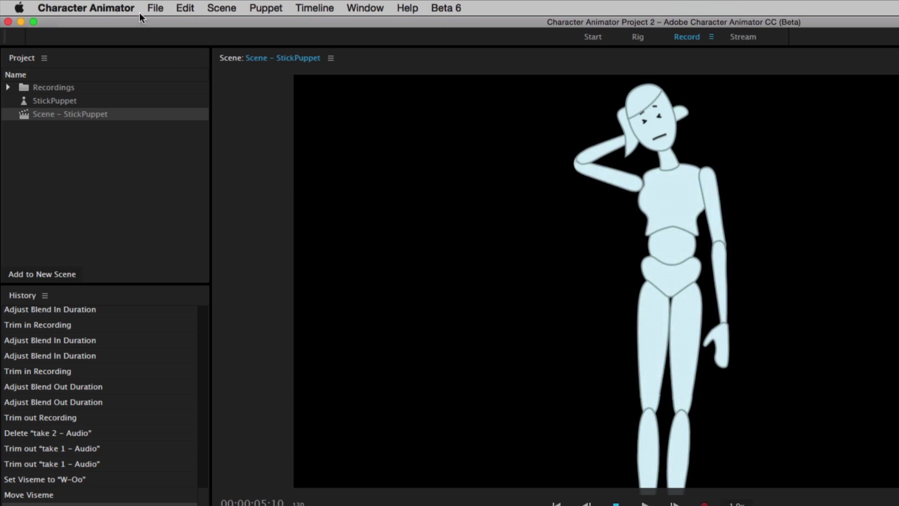
Step: Examine the available export options for the scene
click(153, 9)
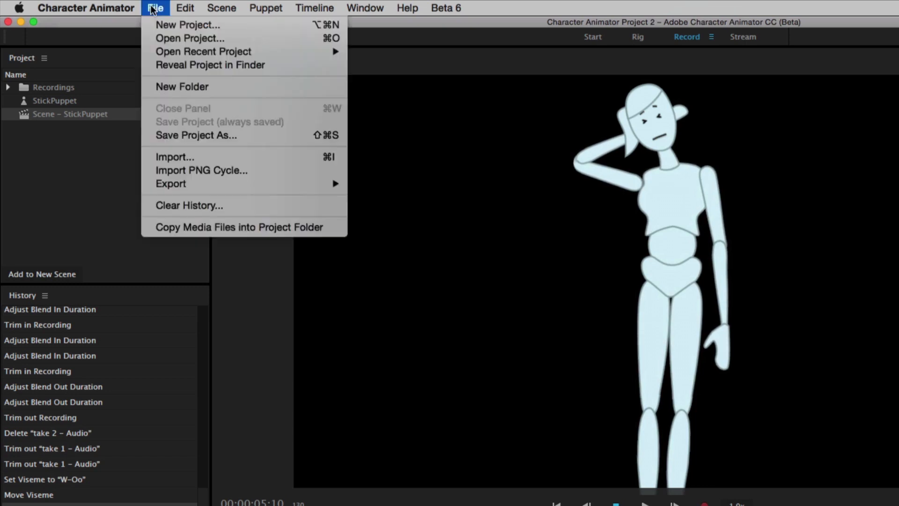
mouse_move(223, 185)
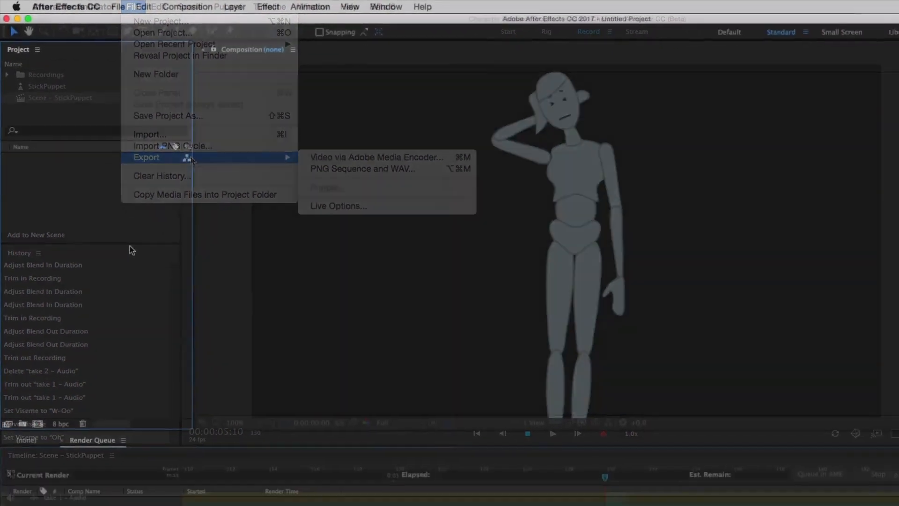
Step: Switch to After Effects and import Scene – StickPuppet from Character Animator Project 2.chproj
key(super+i)
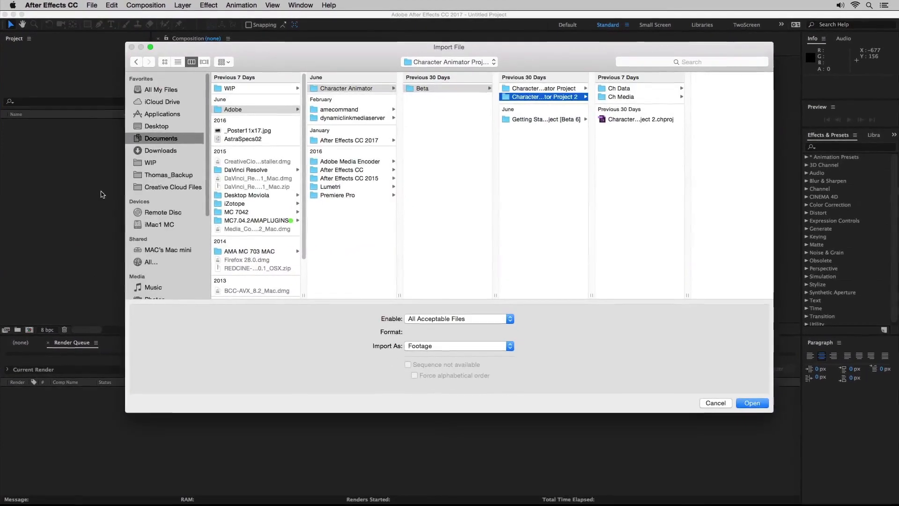
click(623, 120)
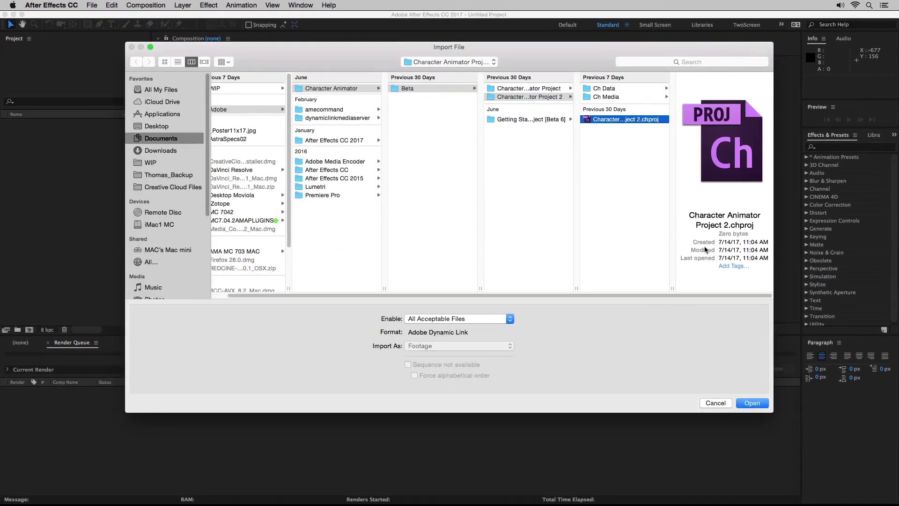
click(752, 403)
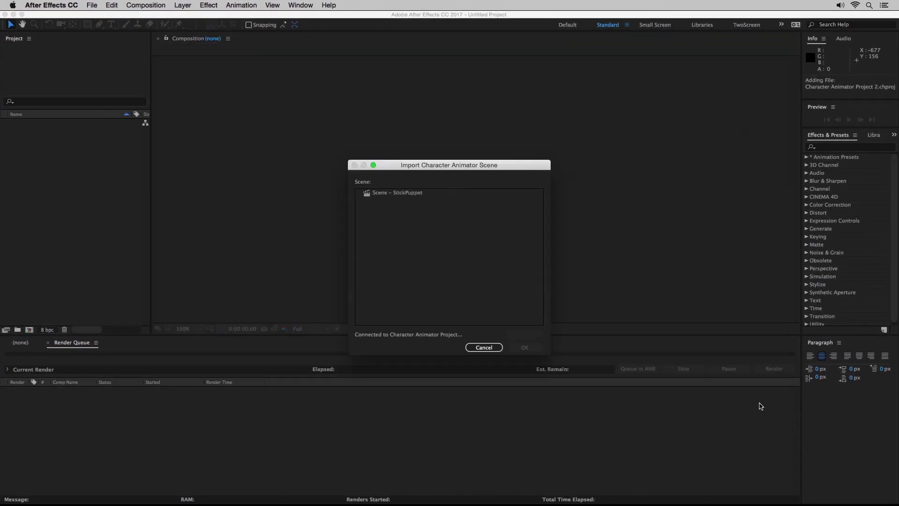
click(408, 193)
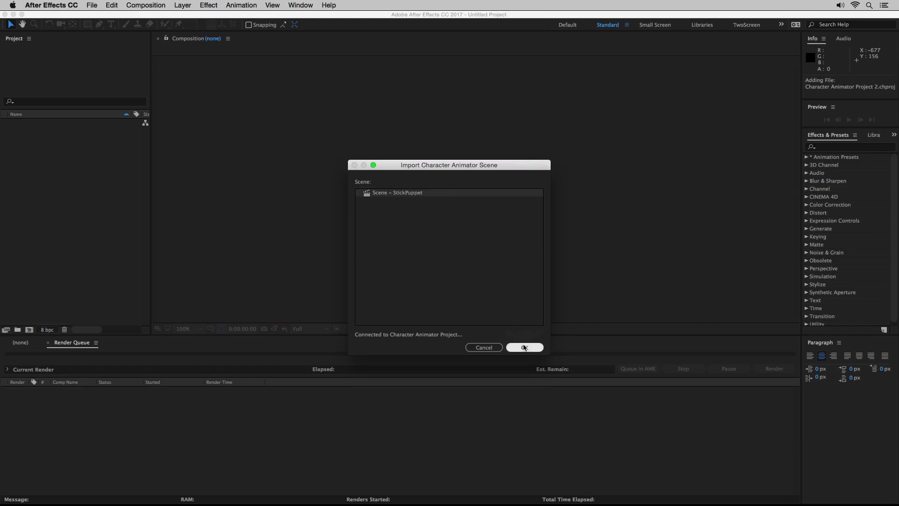
click(524, 347)
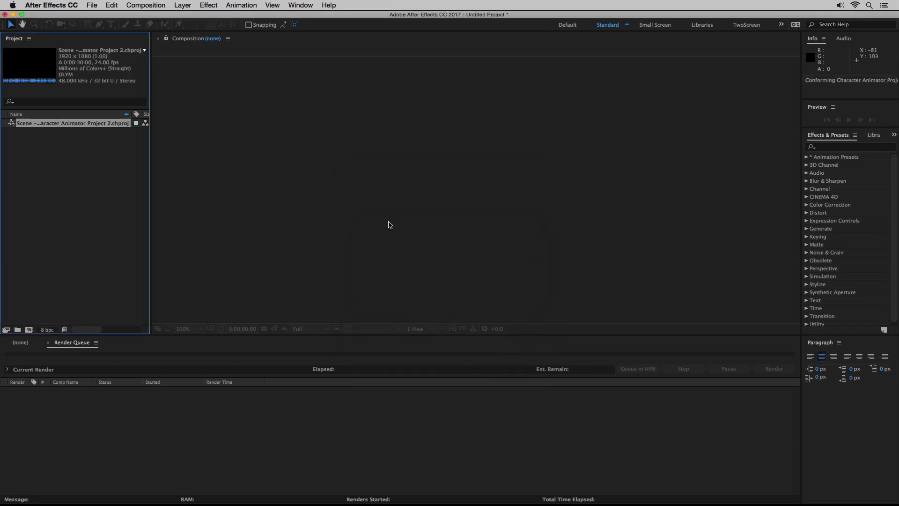
Step: Create a composition from the imported StickPuppet scene and scrub its timeline with the whole frame in view at 50%
drag(13, 127, 25, 170)
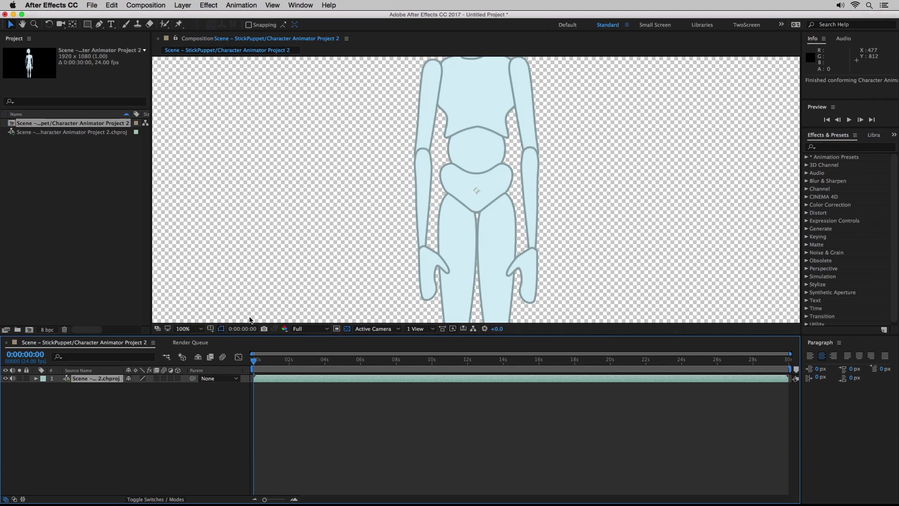
scroll(273, 277, down, 3)
scroll(273, 277, up, 2)
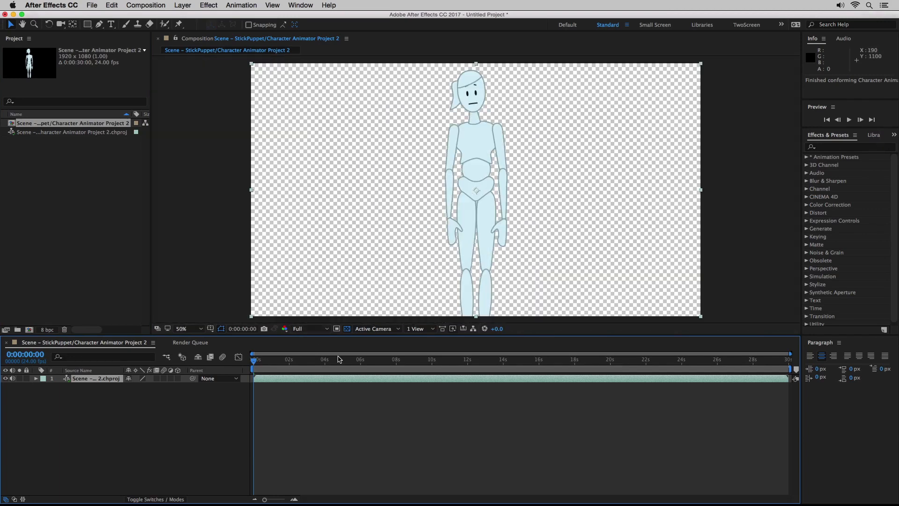
mouse_move(339, 360)
mouse_down()
mouse_move(288, 370)
mouse_move(350, 374)
mouse_up()
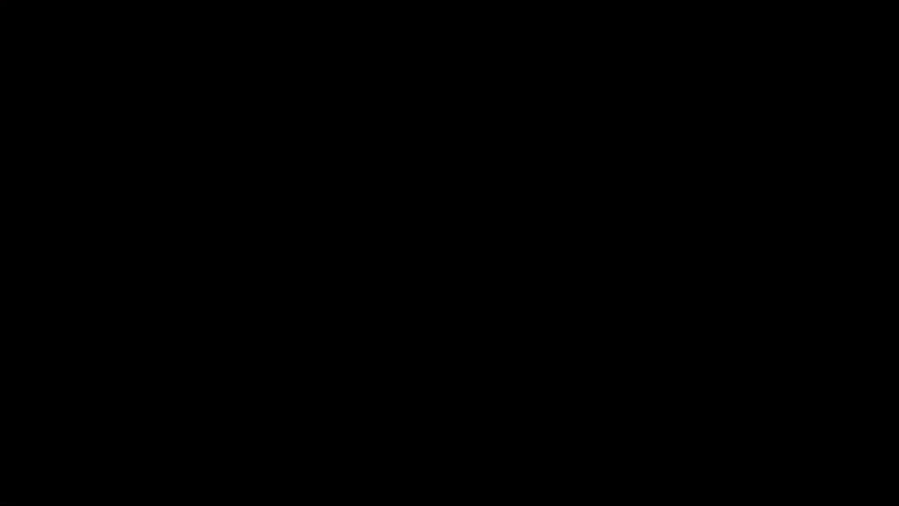